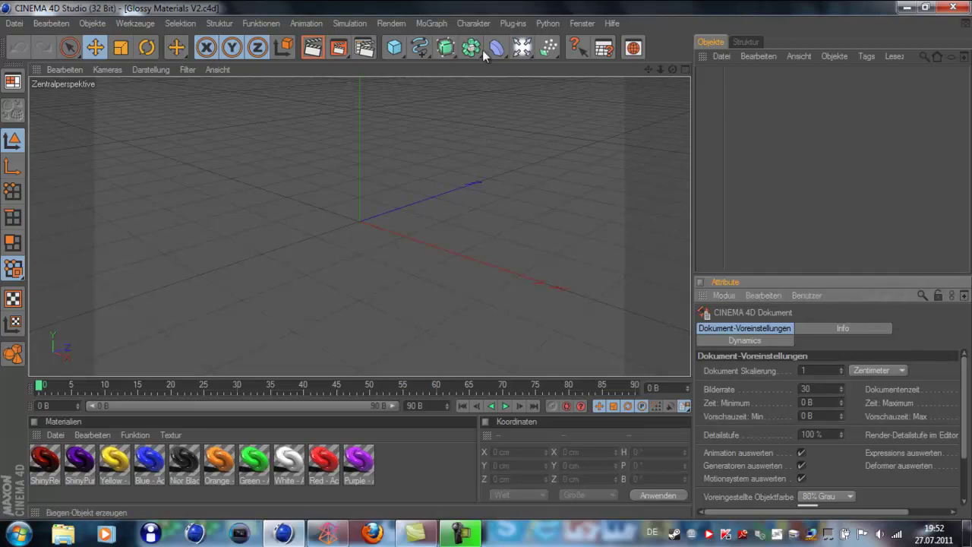
# Create a Text spline inside an Extrude-NURBS and make its text read 'graffiti'.
pyautogui.moveTo(396, 48)
pyautogui.mouseDown()
pyautogui.moveTo(478, 72)
pyautogui.moveTo(398, 45)
pyautogui.moveTo(460, 159)
pyautogui.mouseUp()
pyautogui.keyDown('alt'); pyautogui.moveTo(446, 47); pyautogui.dragTo(588, 69); pyautogui.keyUp('alt')
pyautogui.click(726, 88)
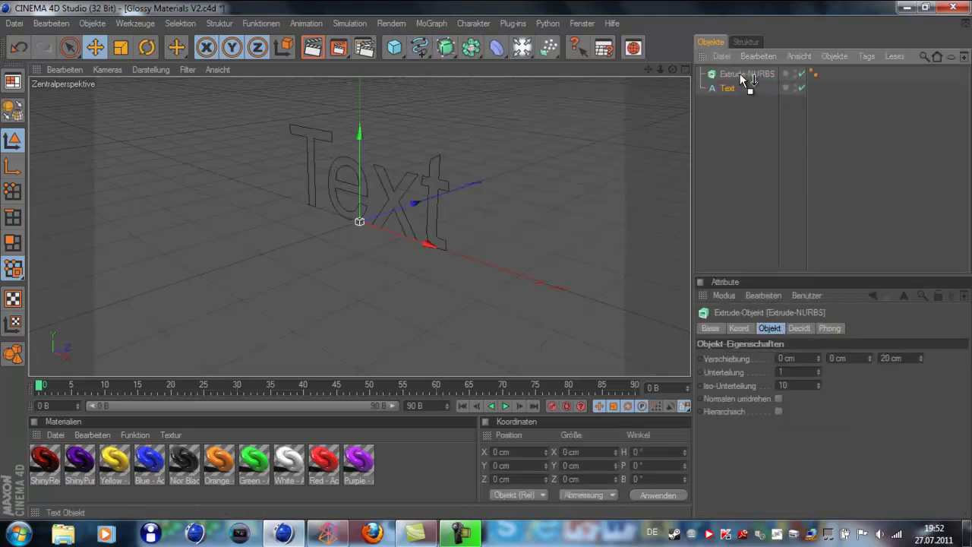
pyautogui.moveTo(672, 69)
pyautogui.mouseDown()
pyautogui.moveTo(480, 266)
pyautogui.moveTo(487, 260)
pyautogui.mouseUp()
pyautogui.doubleClick(729, 359)
pyautogui.write('graffiti')
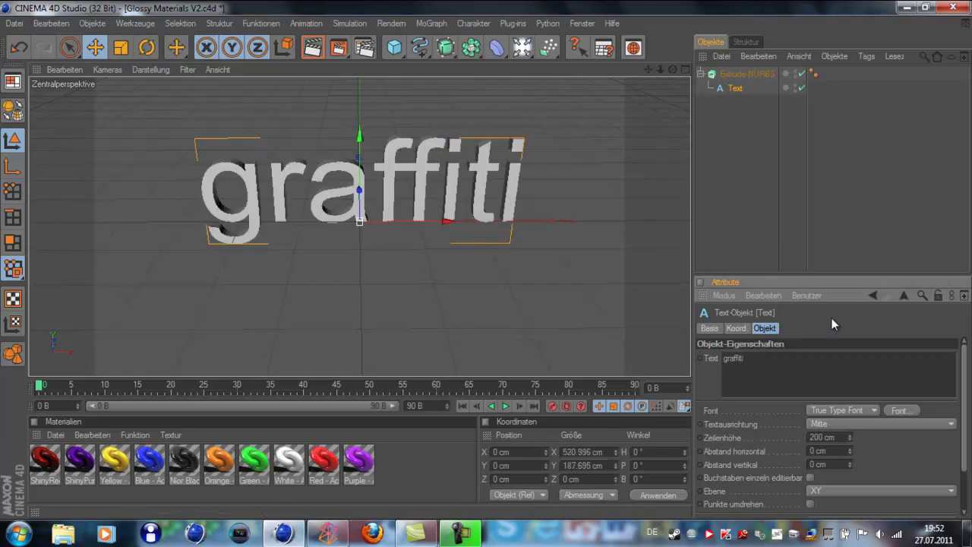
# Switch the text to the RaseOne Original graffiti-style font.
pyautogui.click(899, 410)
pyautogui.moveTo(142, 169); pyautogui.dragTo(81, 209)
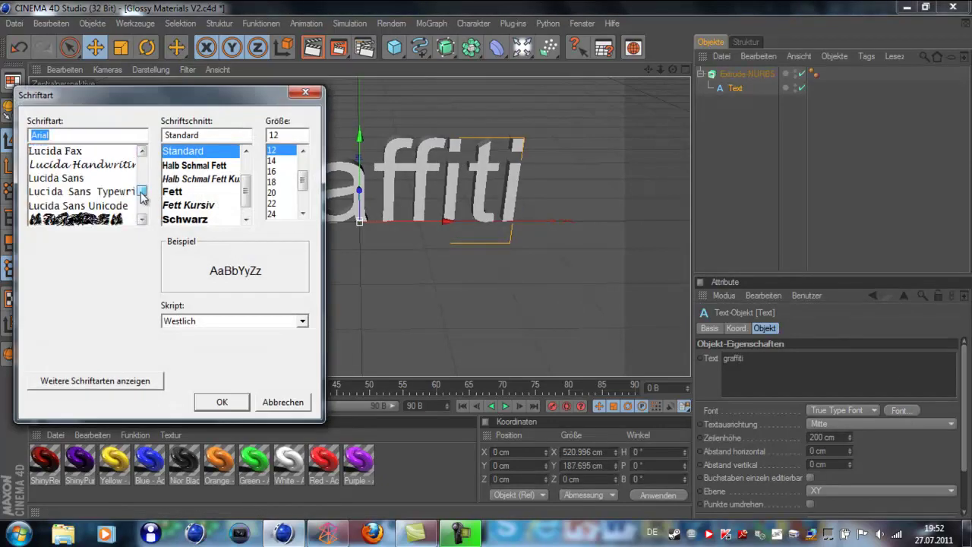
pyautogui.scroll(-1, 81, 209)
pyautogui.click(80, 217)
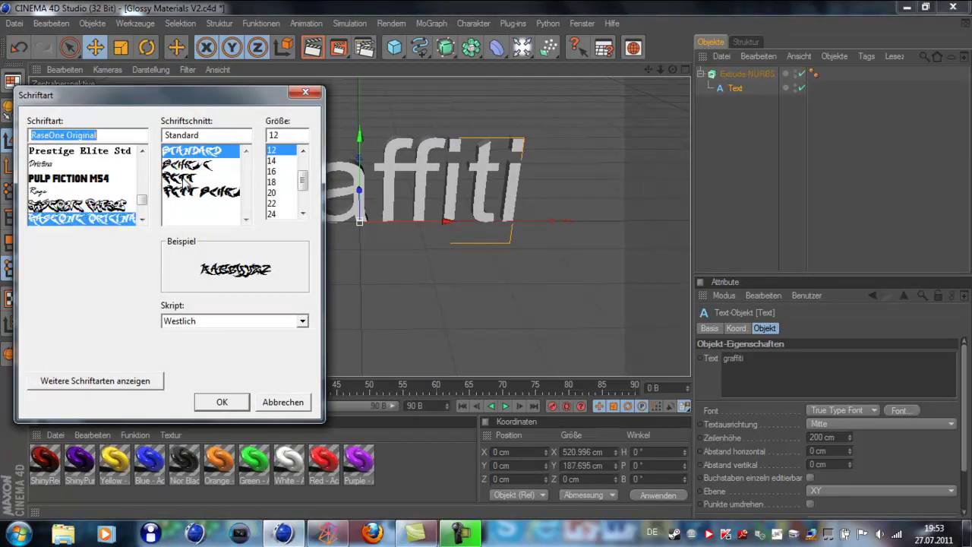
pyautogui.click(236, 405)
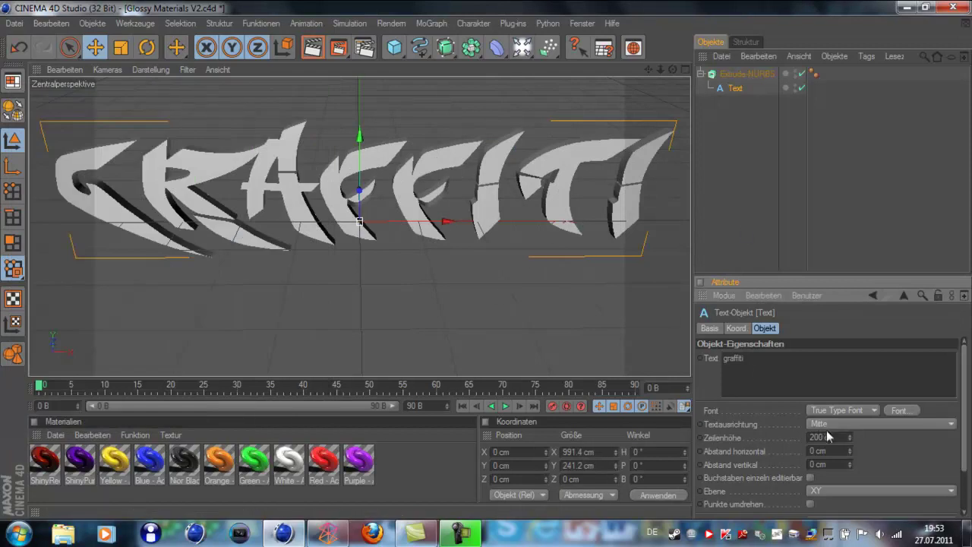
# Set the line height to 165 cm and render a preview to the image viewer.
pyautogui.write('165')
pyautogui.press('Return')
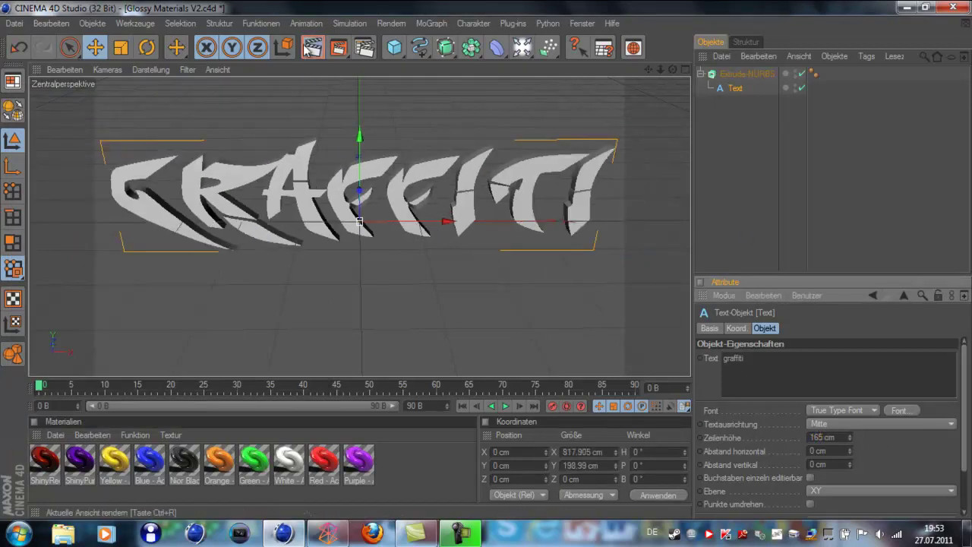
pyautogui.click(335, 47)
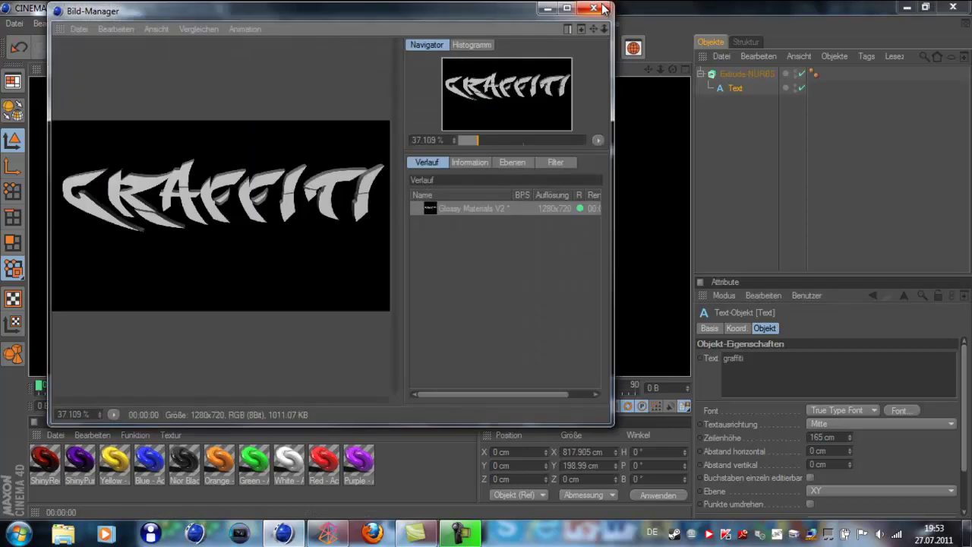
pyautogui.click(605, 8)
# Set the Extrude-NURBS depth and give start and end caps a 2-step, 3 cm rounding.
pyautogui.click(747, 73)
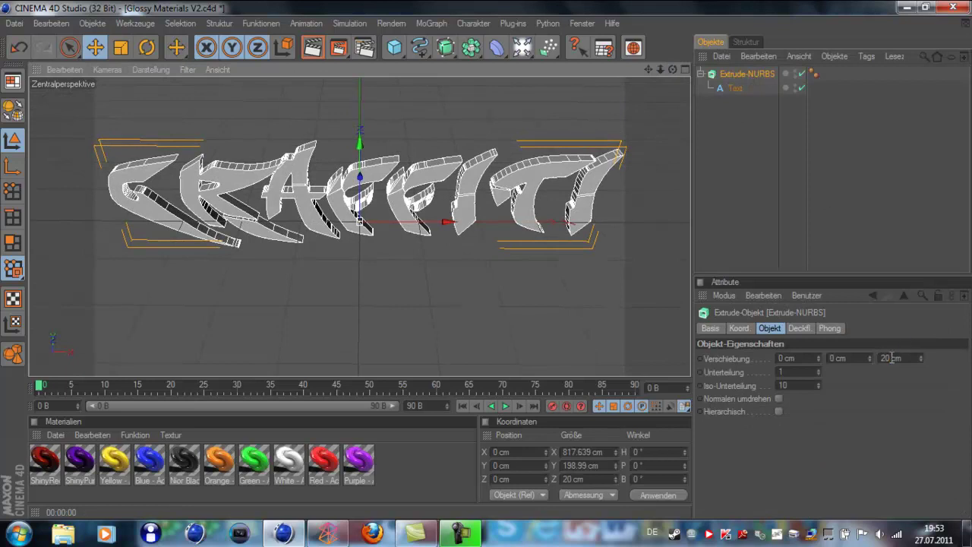
pyautogui.doubleClick(892, 357)
pyautogui.write('0')
pyautogui.press('Return')
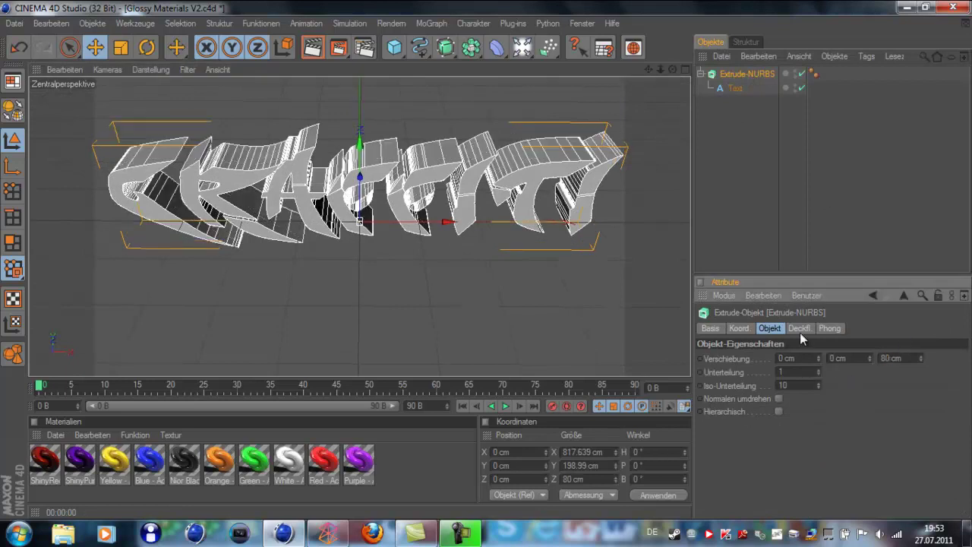
pyautogui.click(798, 328)
pyautogui.click(871, 357)
pyautogui.click(831, 413)
pyautogui.click(835, 399)
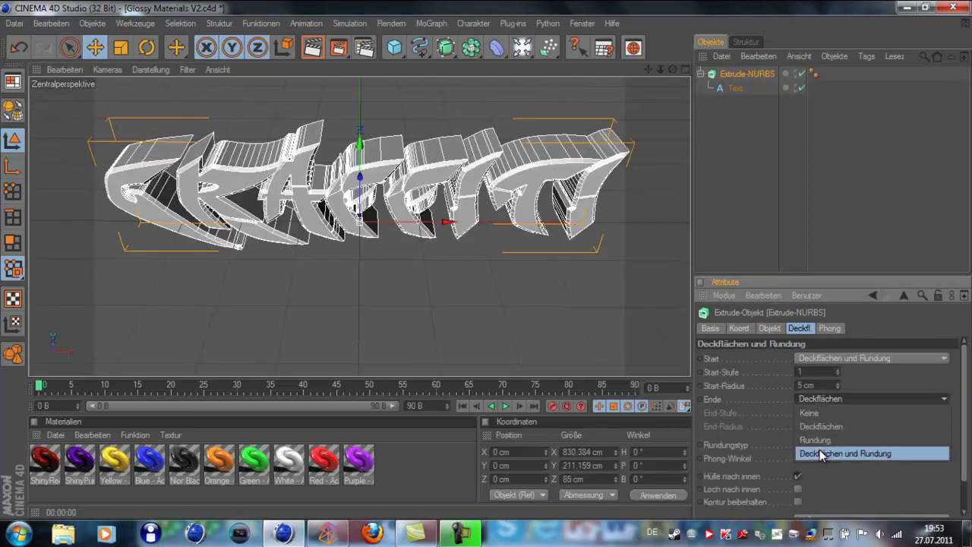
pyautogui.click(821, 454)
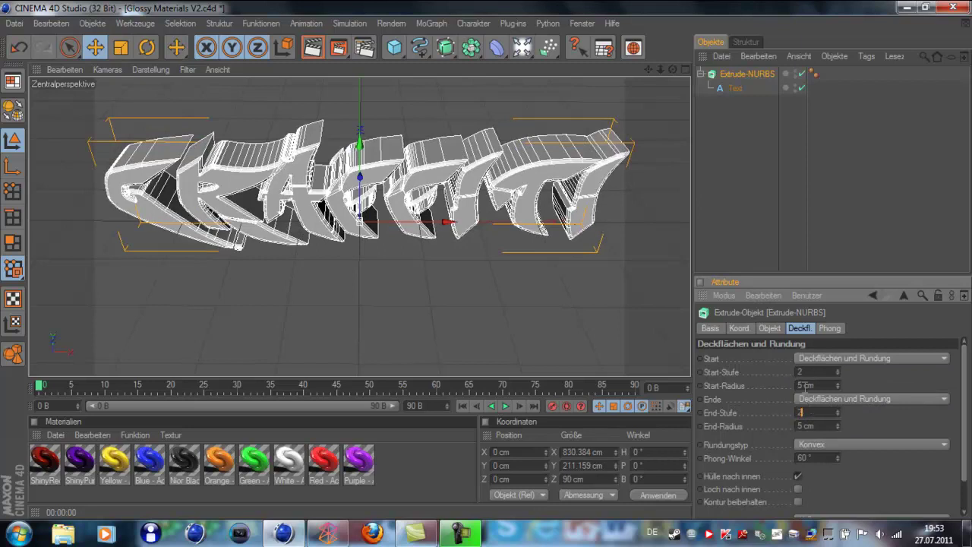
pyautogui.press('Return')
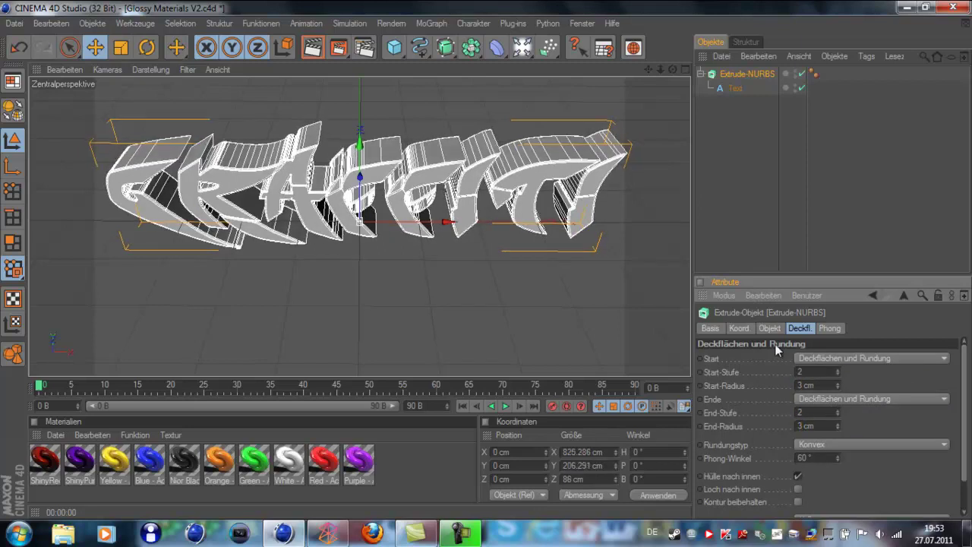
# Change the extrusion depth to 54 cm and render the result.
pyautogui.click(770, 328)
pyautogui.write('4')
pyautogui.press('Return')
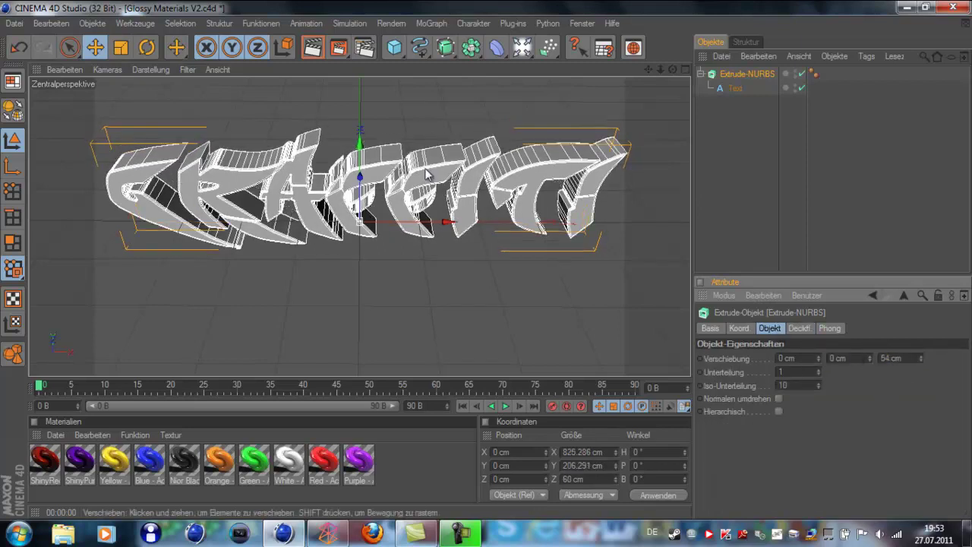
pyautogui.click(312, 47)
pyautogui.click(336, 49)
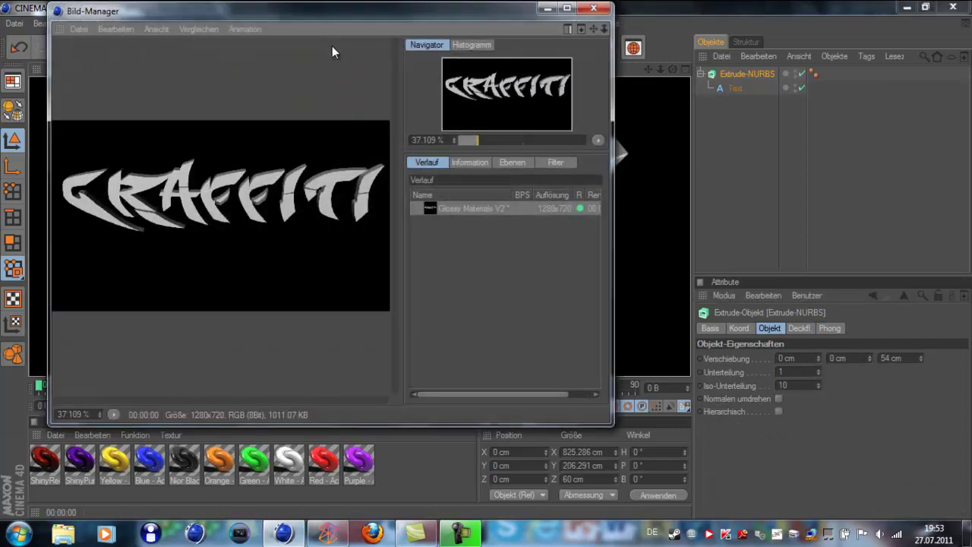
pyautogui.click(596, 10)
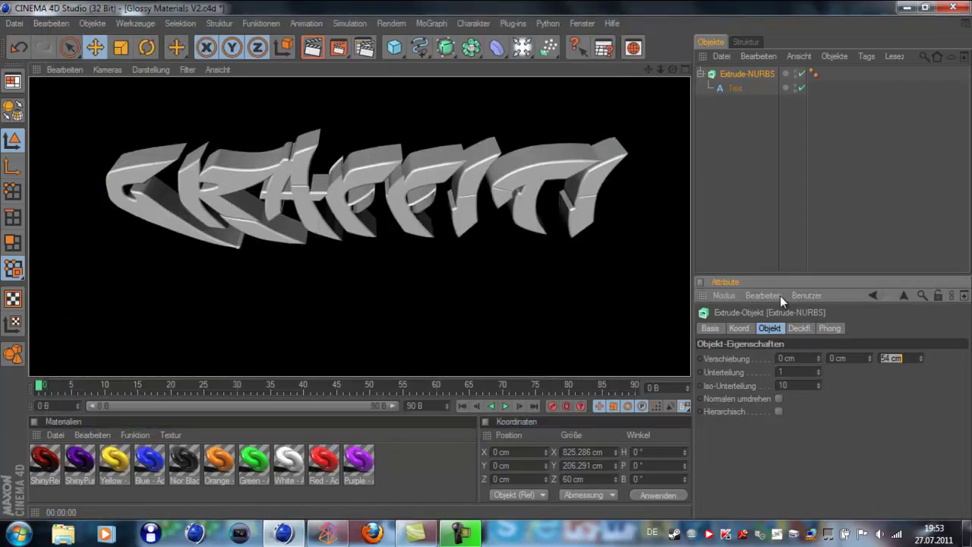
# Drop the Text line height to 150 cm, nudge the text slightly, and render it.
pyautogui.click(735, 88)
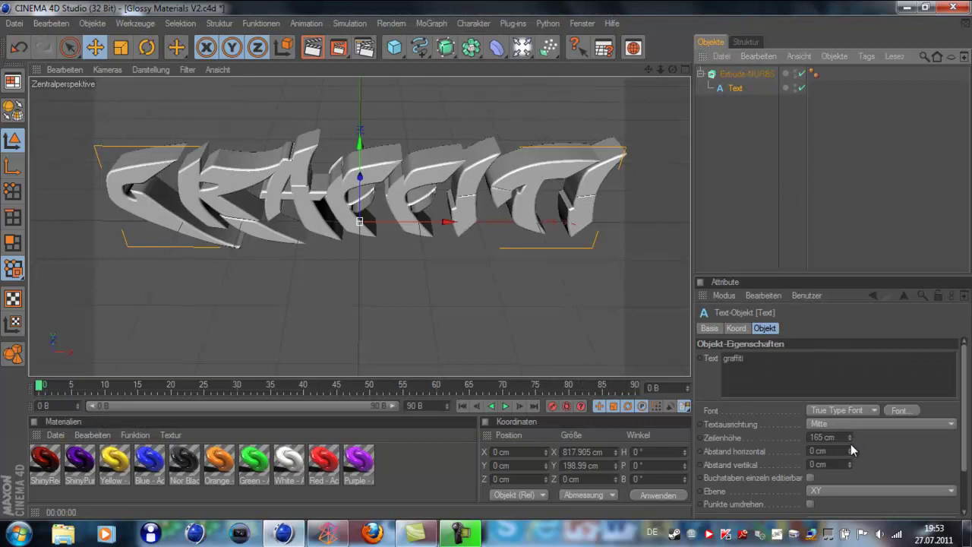
pyautogui.moveTo(850, 438); pyautogui.dragTo(849, 442)
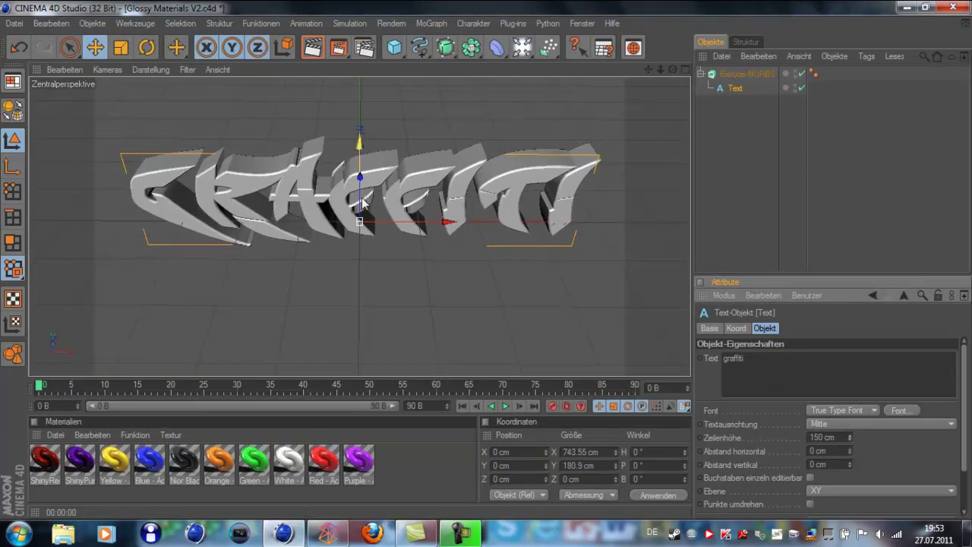
pyautogui.moveTo(486, 259); pyautogui.dragTo(485, 260)
pyautogui.click(312, 47)
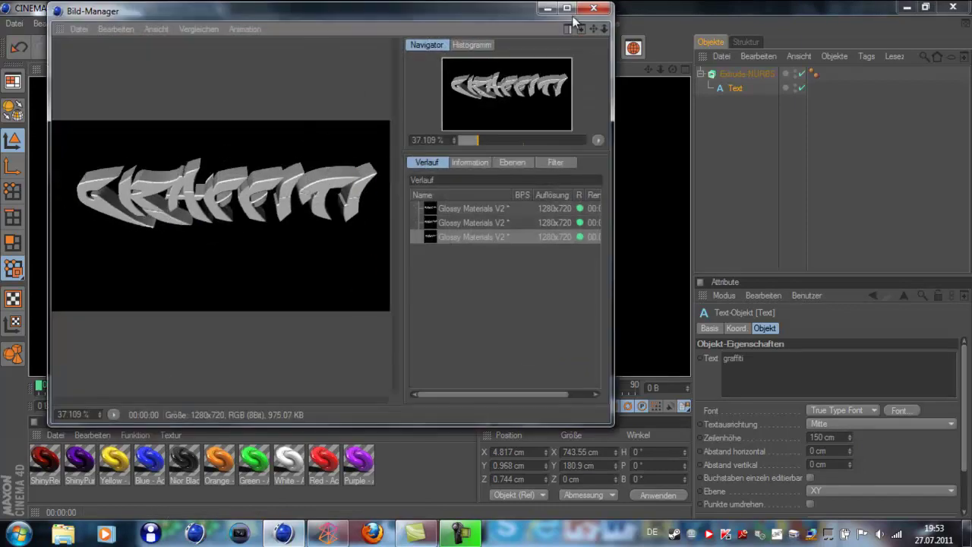
pyautogui.click(593, 8)
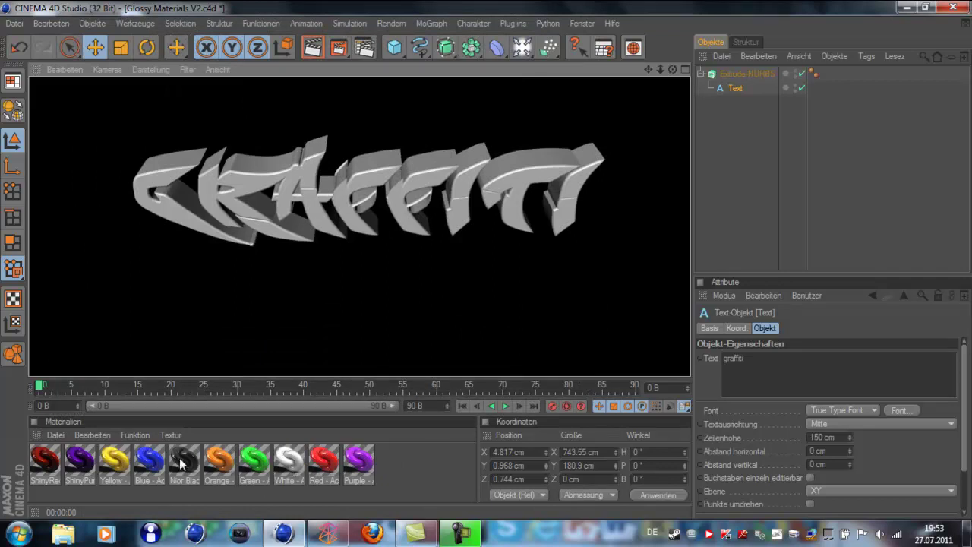
# Apply Nior Black and Red materials to the extrusion, limit Red to selection C1, and render.
pyautogui.moveTo(180, 463); pyautogui.dragTo(197, 454)
pyautogui.moveTo(360, 246); pyautogui.dragTo(356, 199)
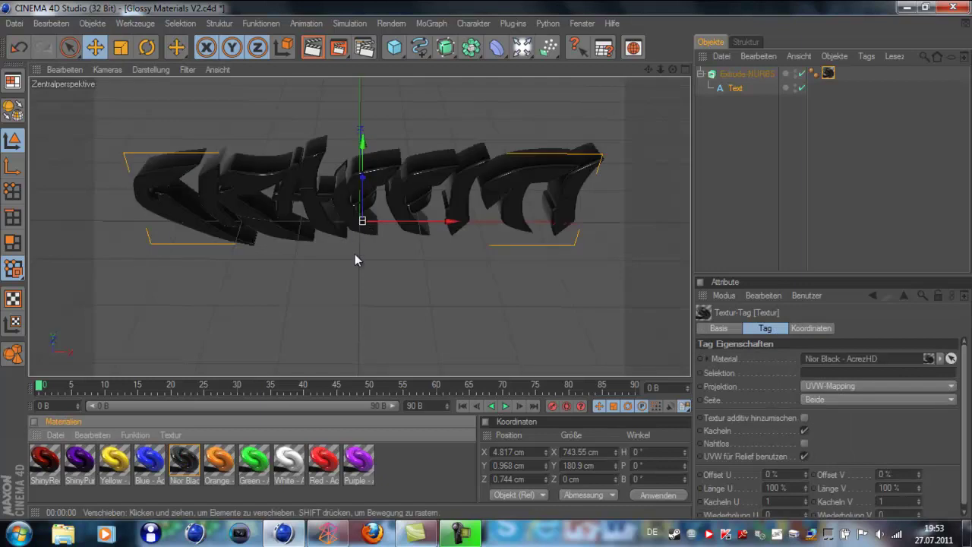
pyautogui.moveTo(425, 206); pyautogui.dragTo(426, 208)
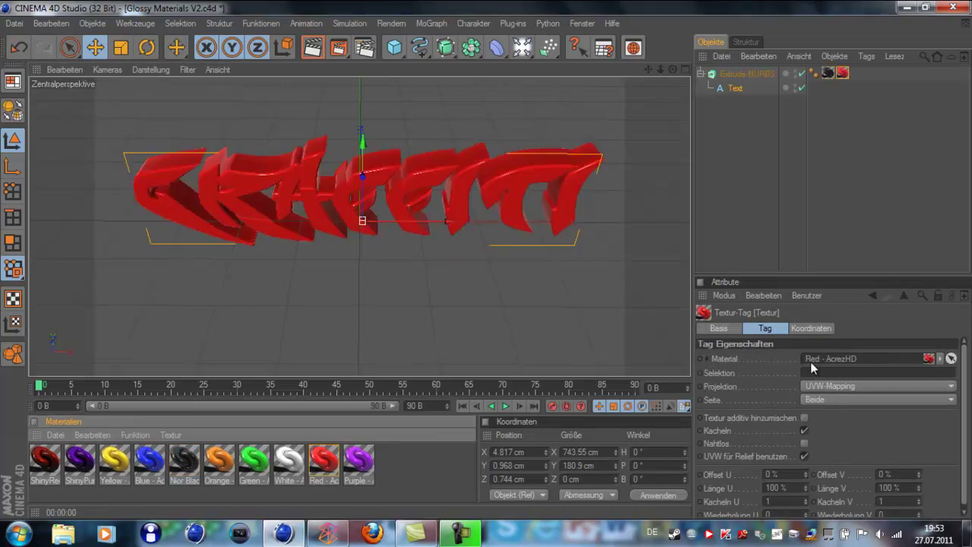
pyautogui.click(817, 371)
pyautogui.write('1')
pyautogui.press('Return')
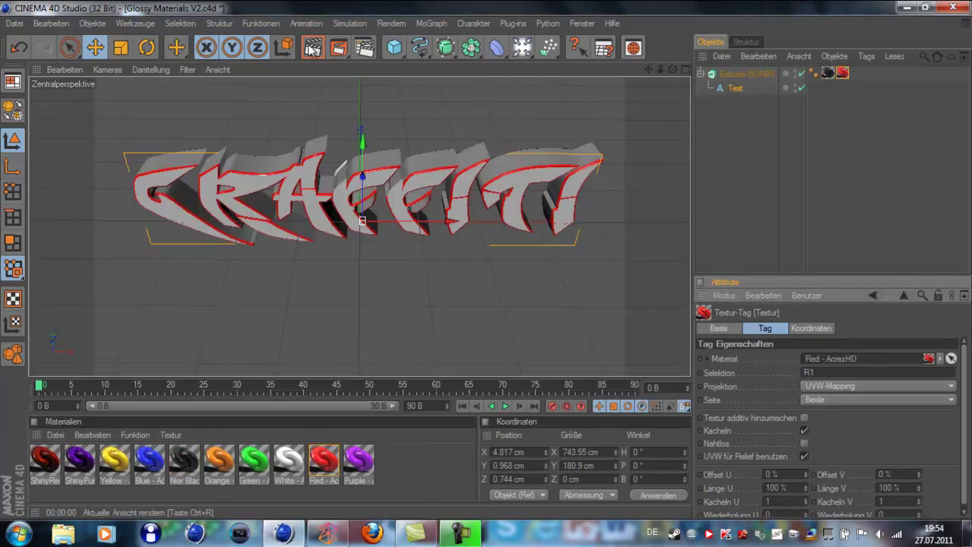
pyautogui.write('C')
pyautogui.press('Return')
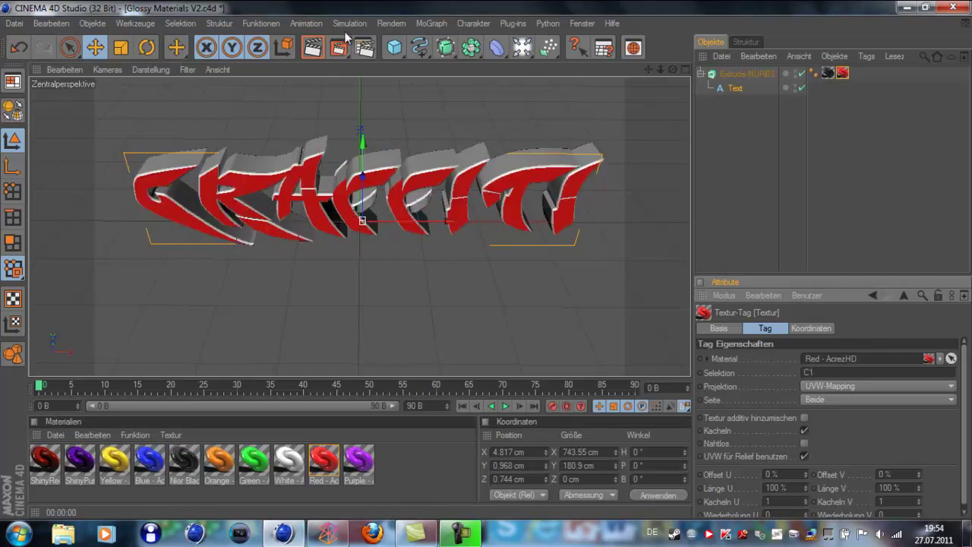
pyautogui.click(312, 47)
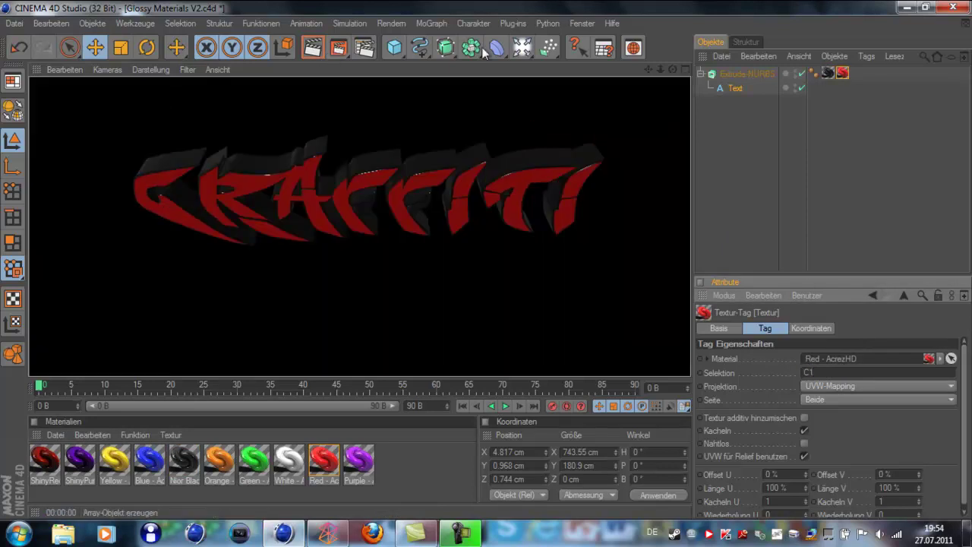
# Add a Sky object, render the view, then add a Sphere to the scene.
pyautogui.moveTo(521, 47); pyautogui.dragTo(593, 187)
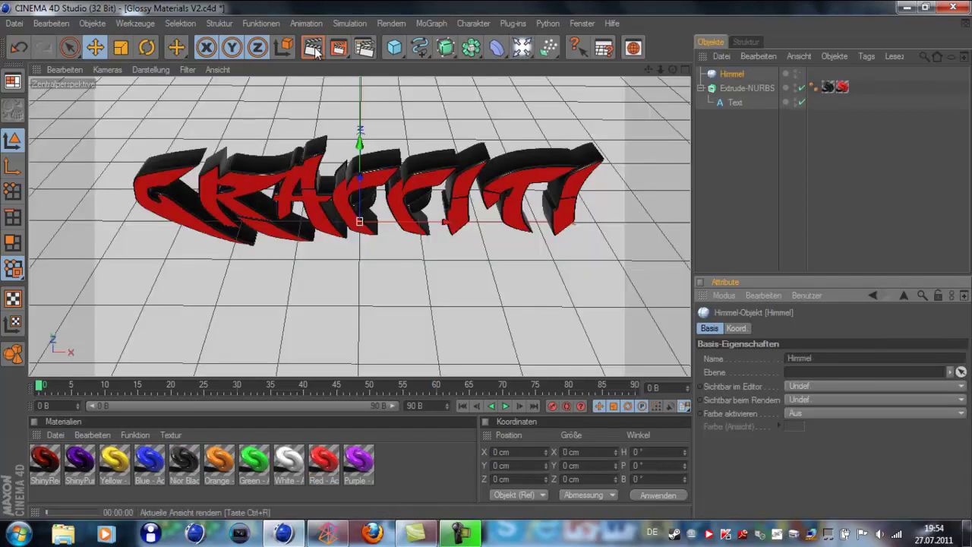
pyautogui.click(318, 50)
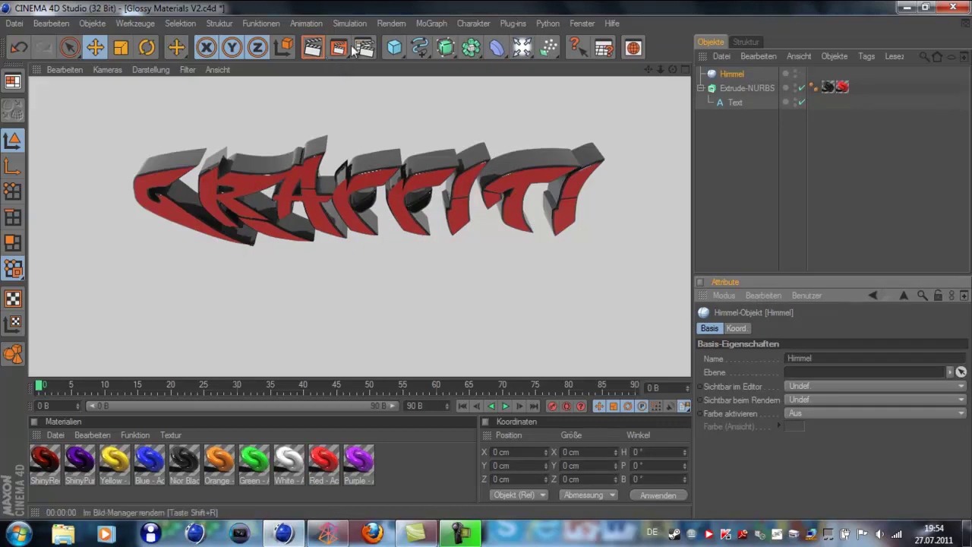
pyautogui.moveTo(421, 51)
pyautogui.mouseDown()
pyautogui.moveTo(499, 71)
pyautogui.moveTo(545, 61)
pyautogui.mouseUp()
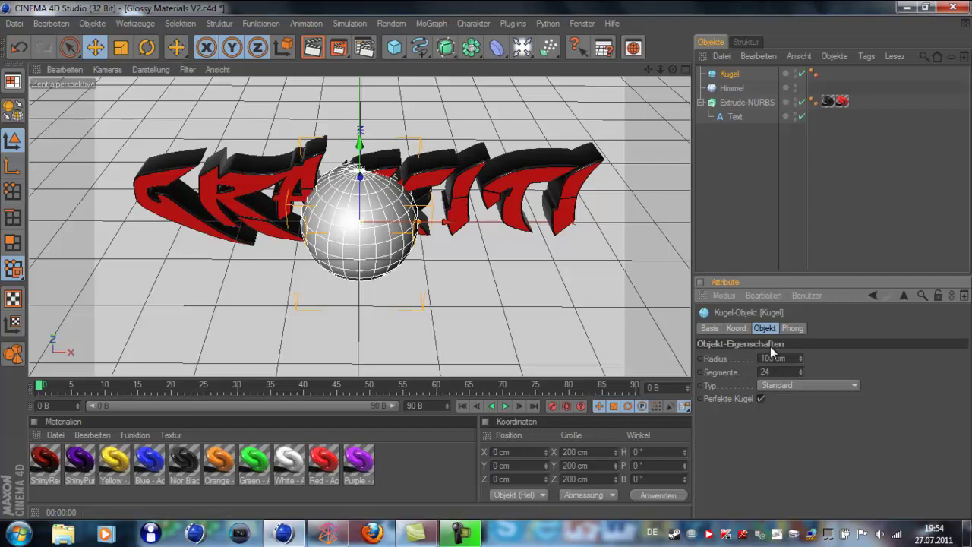
# Set the sphere radius to 17 cm and place it above the letters.
pyautogui.moveTo(486, 262); pyautogui.dragTo(463, 182)
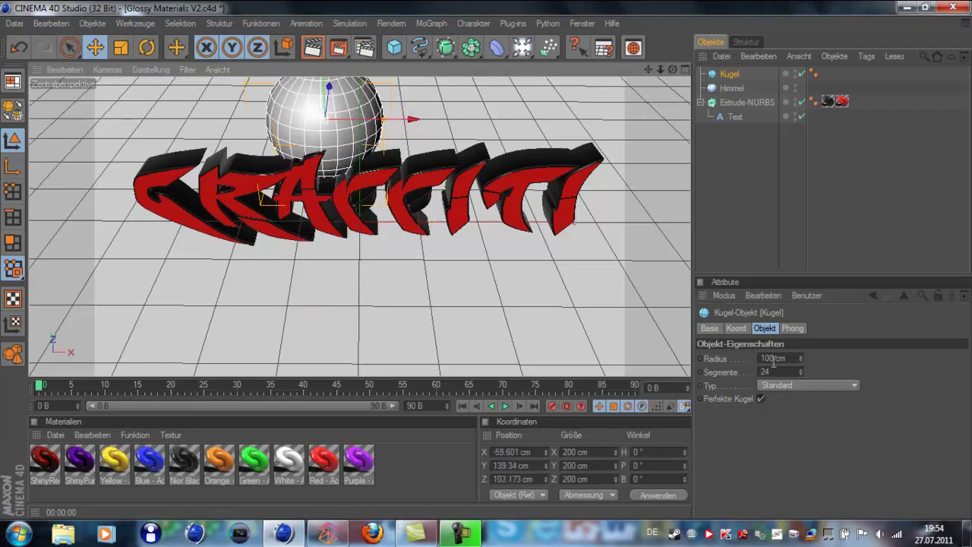
pyautogui.doubleClick(773, 361)
pyautogui.write('7')
pyautogui.press('Return')
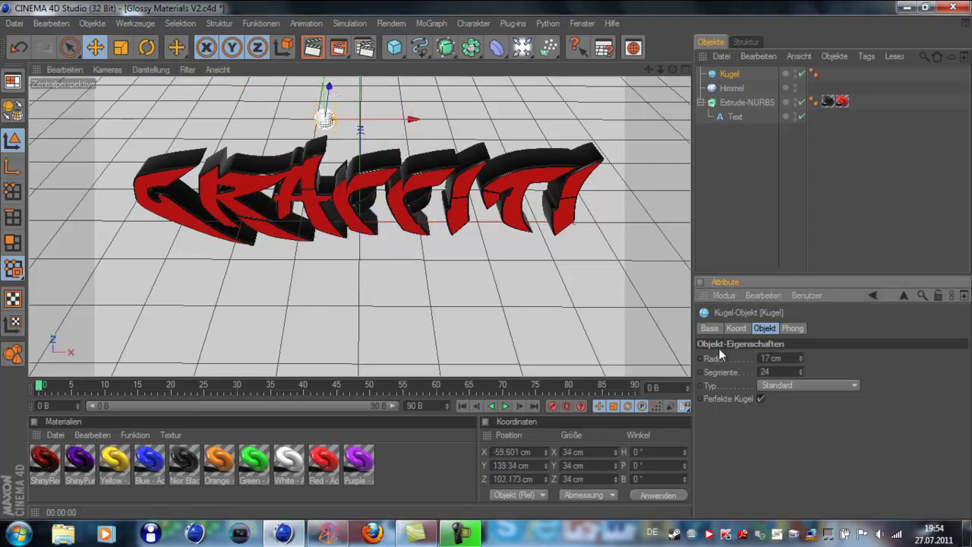
pyautogui.moveTo(487, 259); pyautogui.dragTo(507, 265)
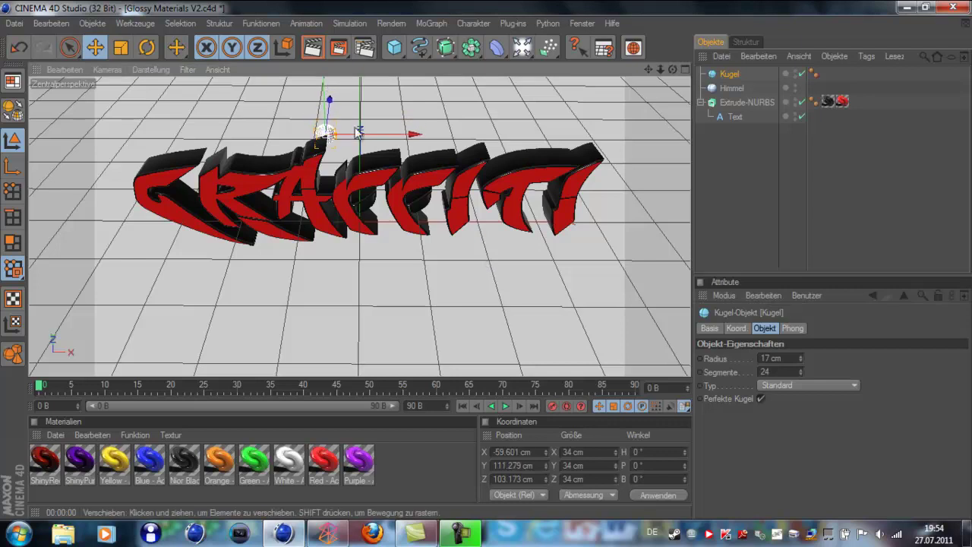
# Copy and paste the sphere three times, spacing the copies rightward in a row, then render.
pyautogui.click(754, 58)
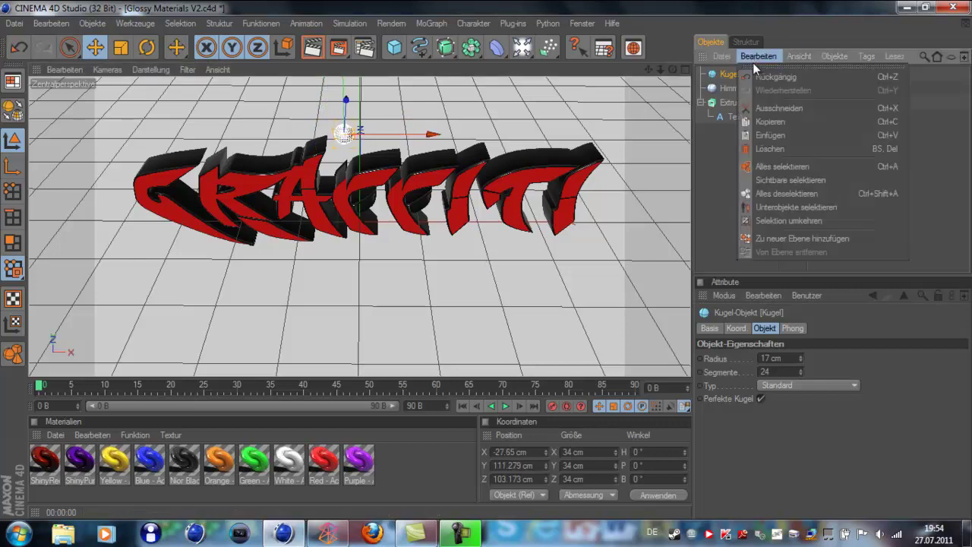
pyautogui.click(769, 120)
pyautogui.click(769, 57)
pyautogui.click(781, 134)
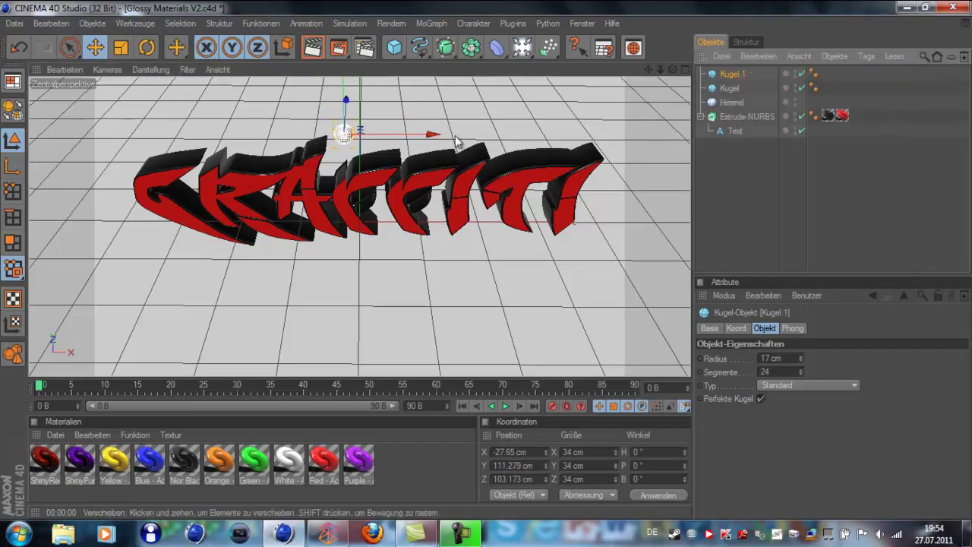
pyautogui.moveTo(486, 260)
pyautogui.mouseDown()
pyautogui.moveTo(516, 261)
pyautogui.moveTo(488, 263)
pyautogui.mouseUp()
pyautogui.click(758, 56)
pyautogui.click(770, 134)
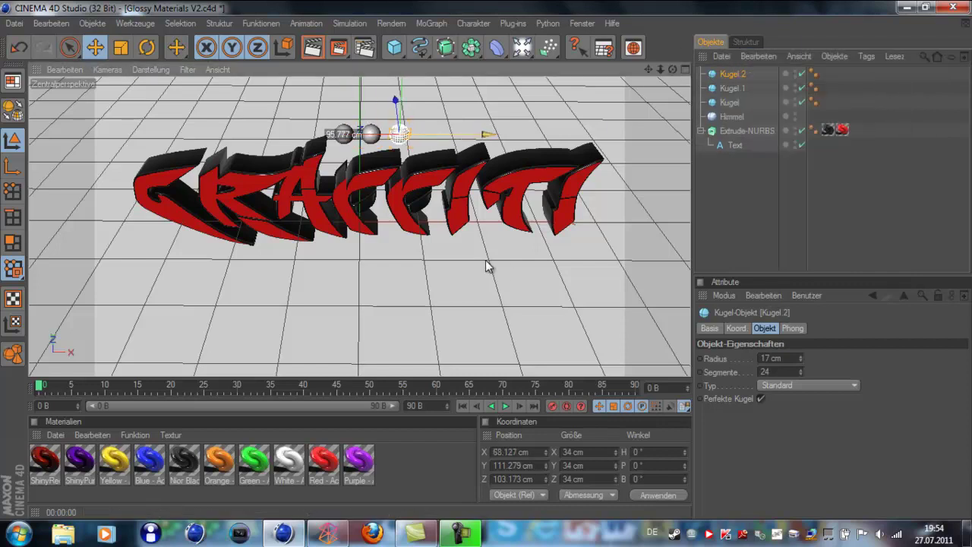
pyautogui.click(758, 57)
pyautogui.click(769, 135)
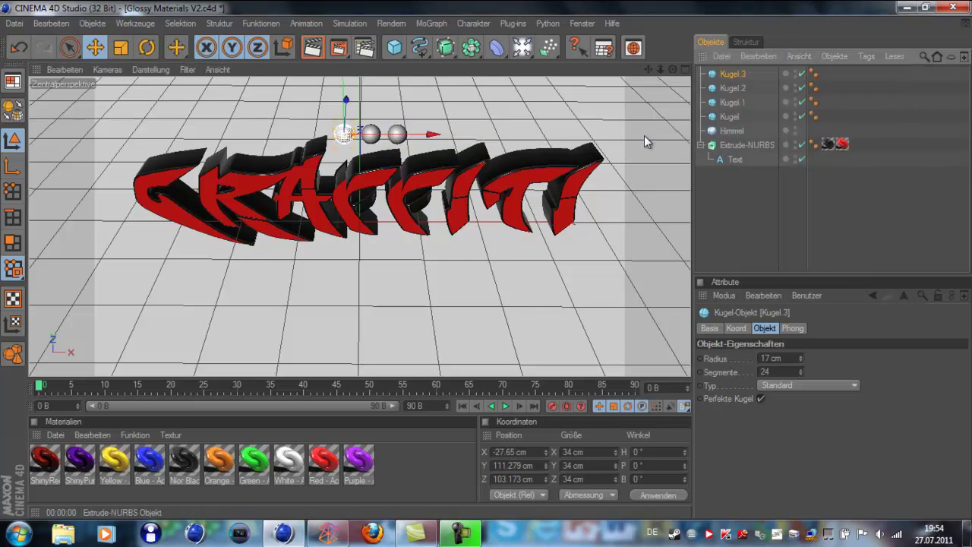
pyautogui.moveTo(487, 260); pyautogui.dragTo(484, 260)
pyautogui.click(313, 47)
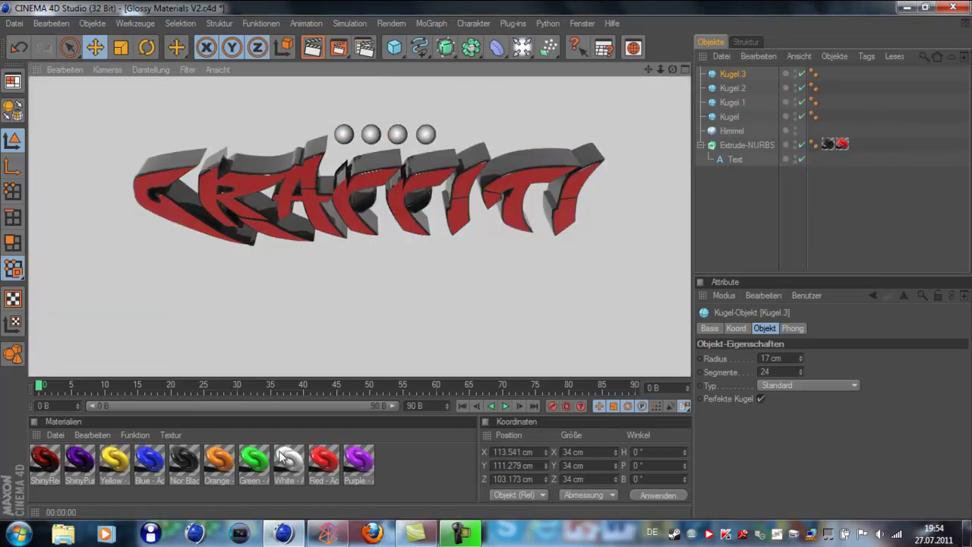
# Drag Red and Nior Black materials onto the four spheres so they alternate, and render.
pyautogui.moveTo(323, 458)
pyautogui.mouseDown()
pyautogui.moveTo(372, 138)
pyautogui.moveTo(430, 141)
pyautogui.mouseUp()
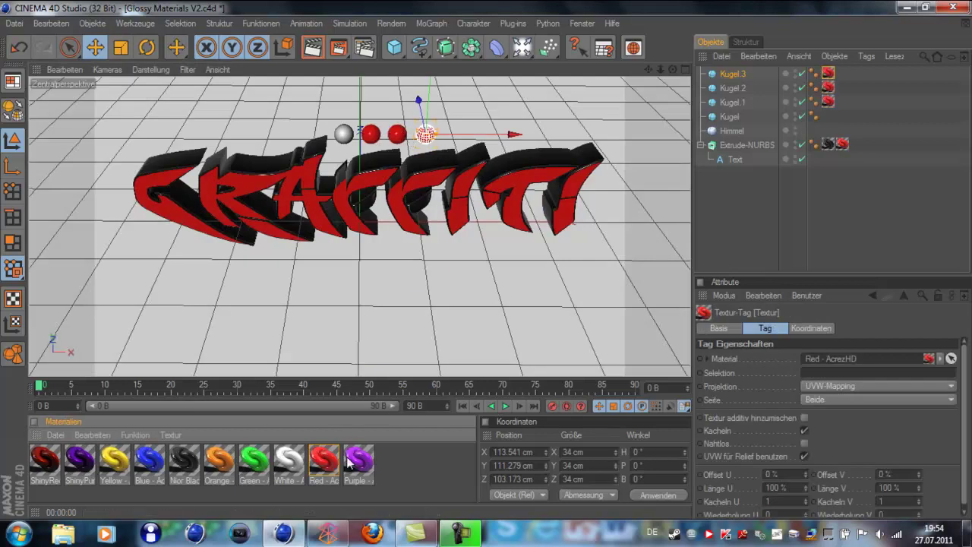
pyautogui.moveTo(341, 136); pyautogui.dragTo(343, 135)
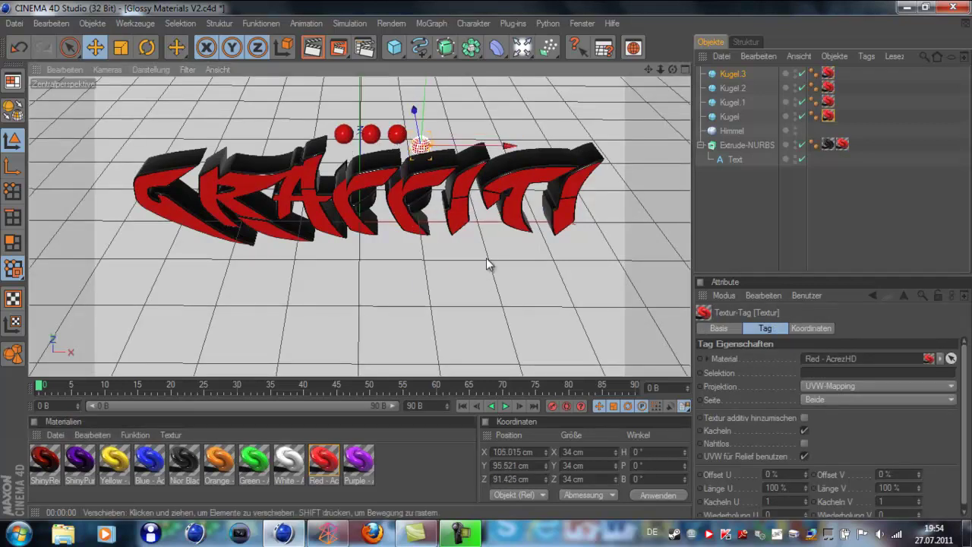
pyautogui.moveTo(426, 131); pyautogui.dragTo(428, 119)
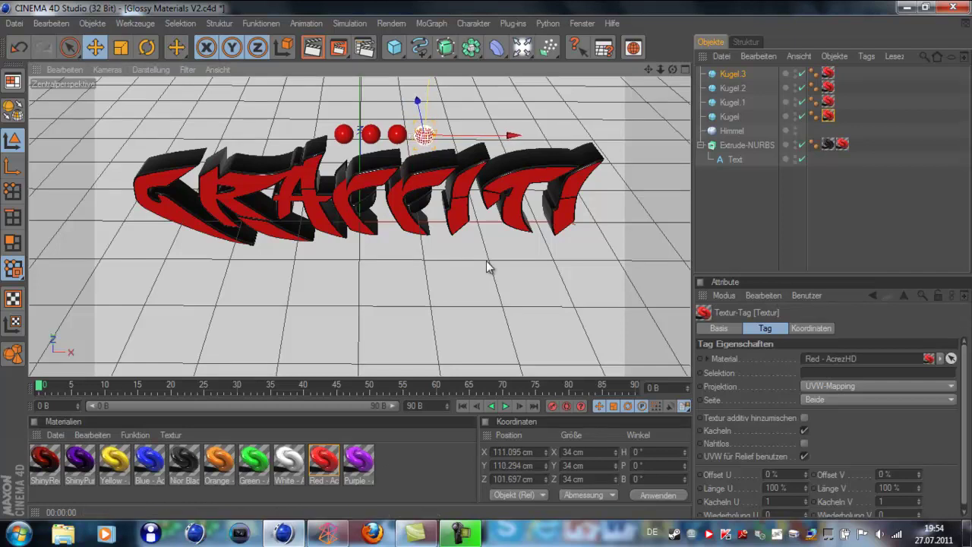
pyautogui.moveTo(324, 459)
pyautogui.mouseDown()
pyautogui.moveTo(403, 158)
pyautogui.moveTo(397, 137)
pyautogui.mouseUp()
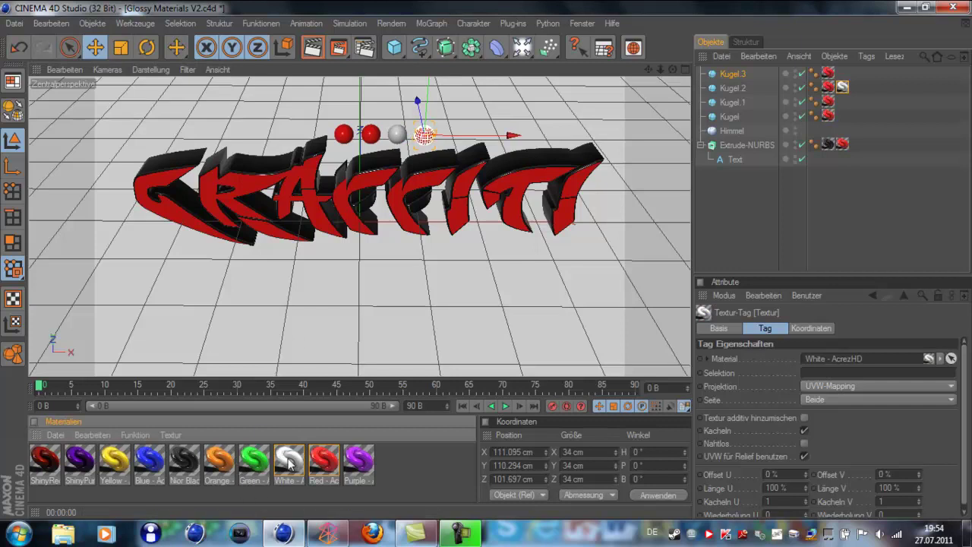
pyautogui.click(315, 53)
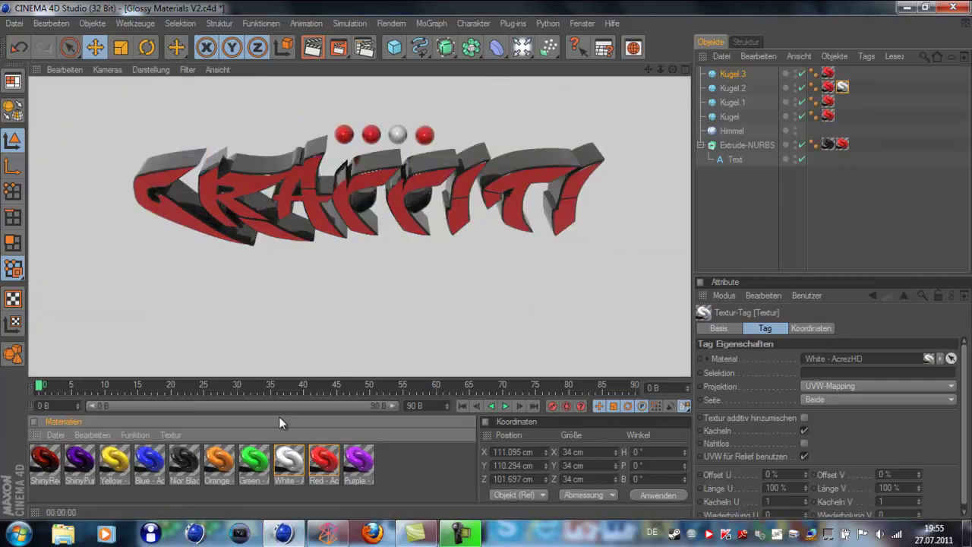
pyautogui.moveTo(406, 130); pyautogui.dragTo(402, 133)
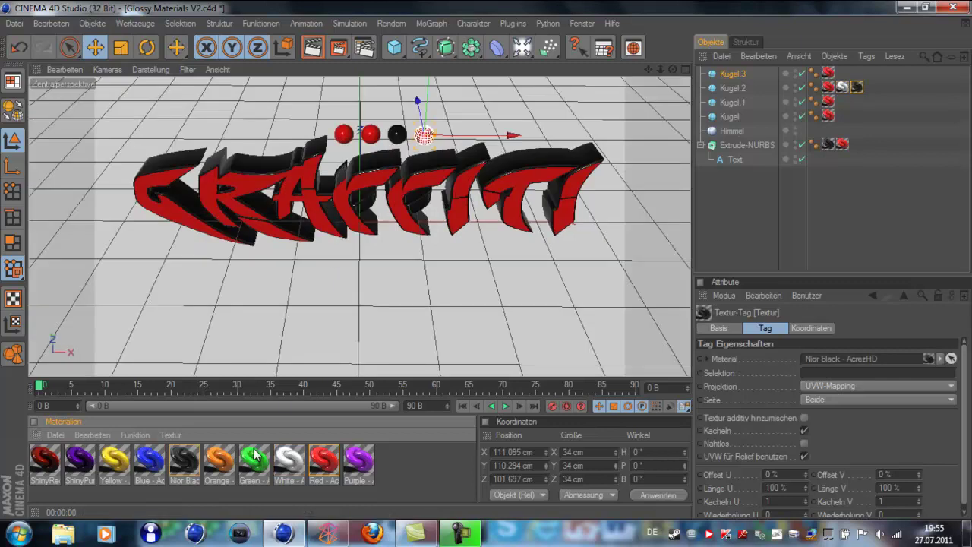
pyautogui.moveTo(344, 143); pyautogui.dragTo(344, 138)
pyautogui.click(311, 48)
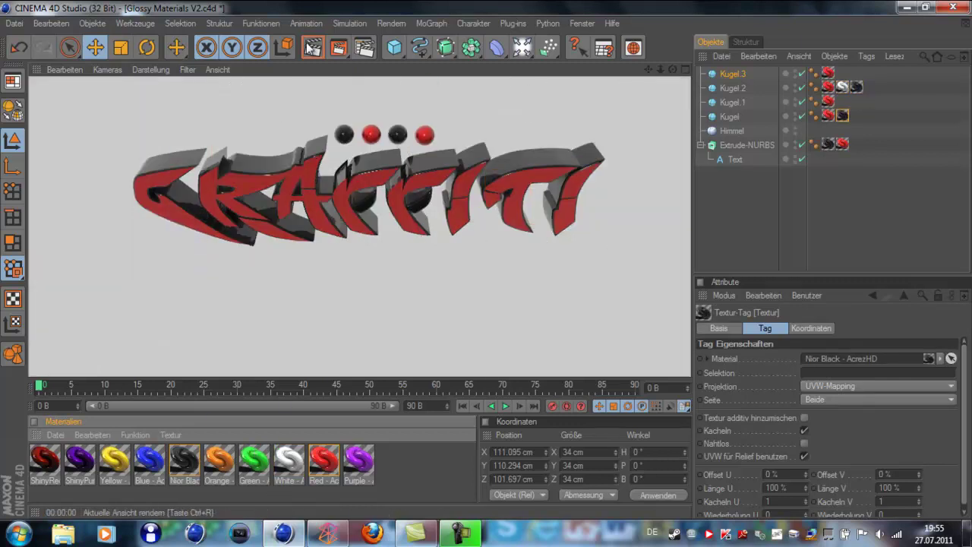
# Create a Light, move it forward and under the F, and render a preview.
pyautogui.moveTo(521, 48); pyautogui.dragTo(563, 67)
pyautogui.moveTo(481, 263); pyautogui.dragTo(269, 242)
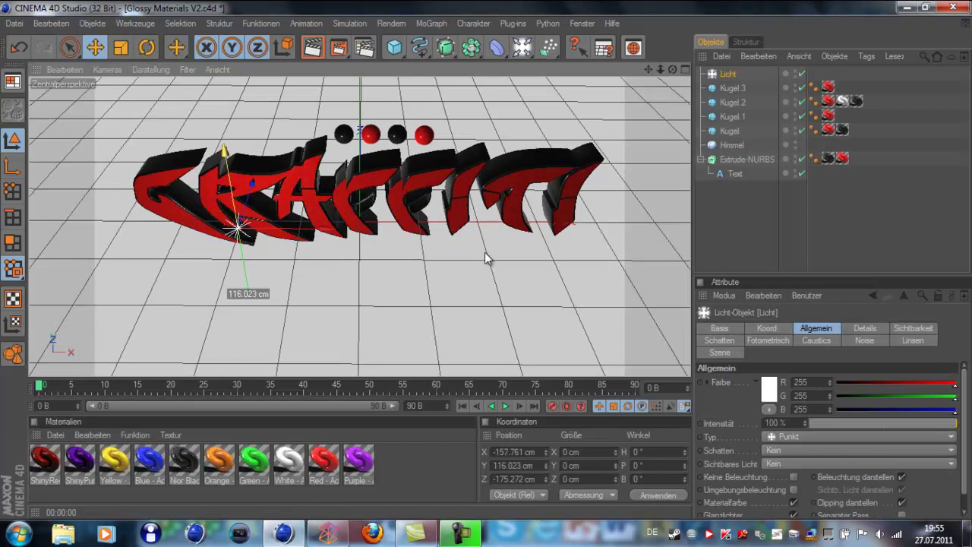
pyautogui.moveTo(263, 114); pyautogui.dragTo(279, 132)
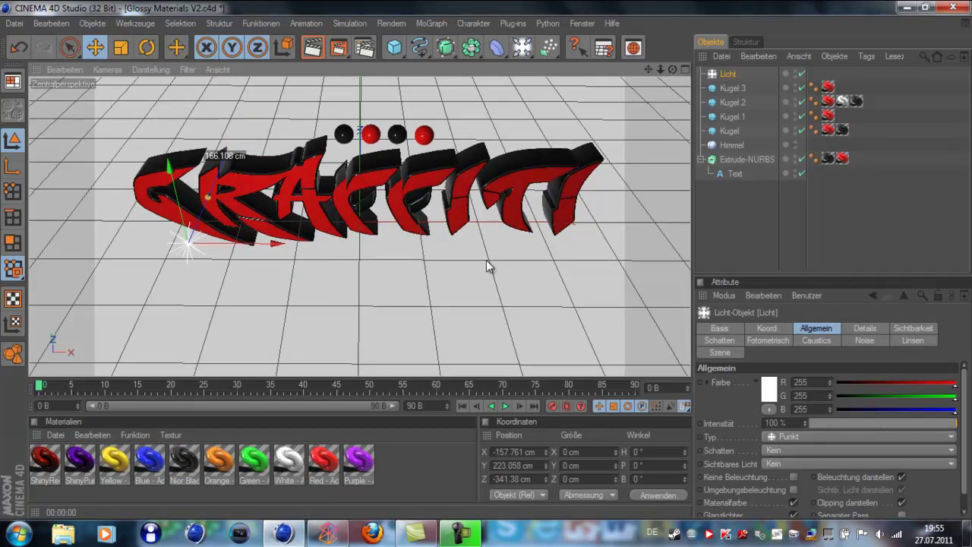
pyautogui.moveTo(270, 255); pyautogui.dragTo(503, 260)
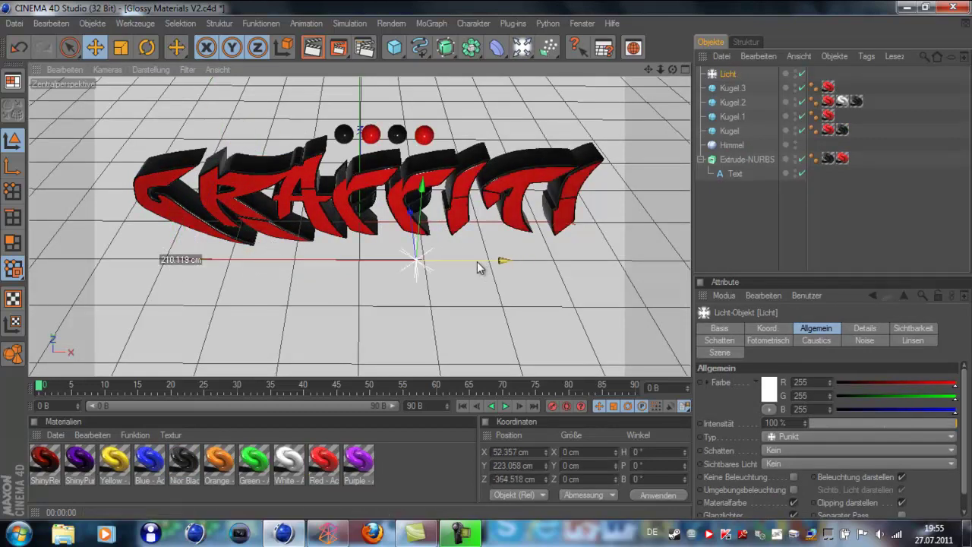
pyautogui.click(319, 50)
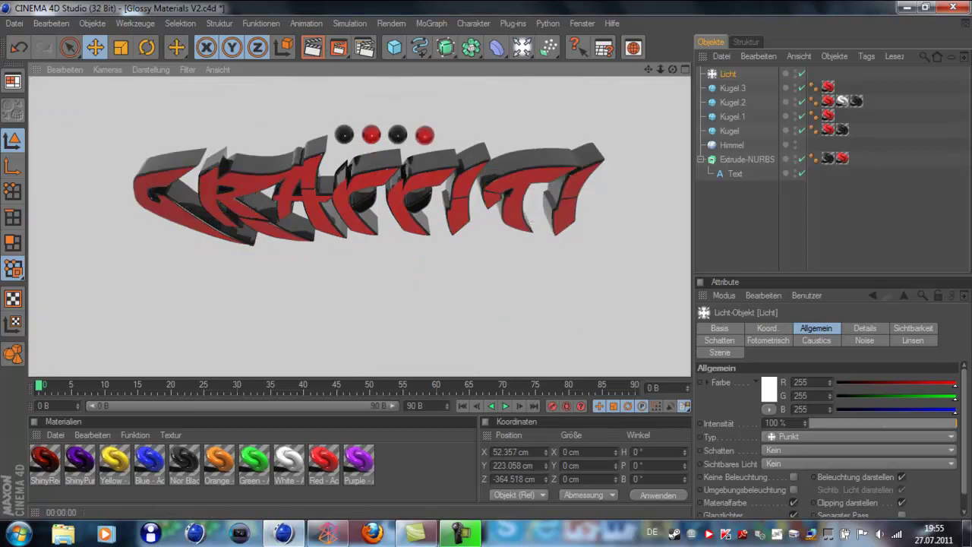
# In Render Settings, save output as QuickTime PNG to Desktop\graffiti.
pyautogui.click(361, 49)
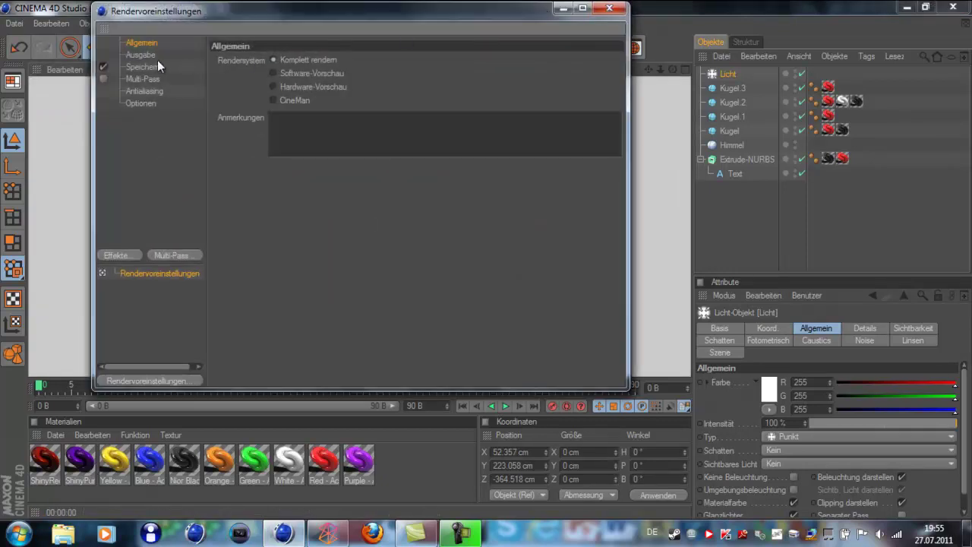
pyautogui.click(157, 60)
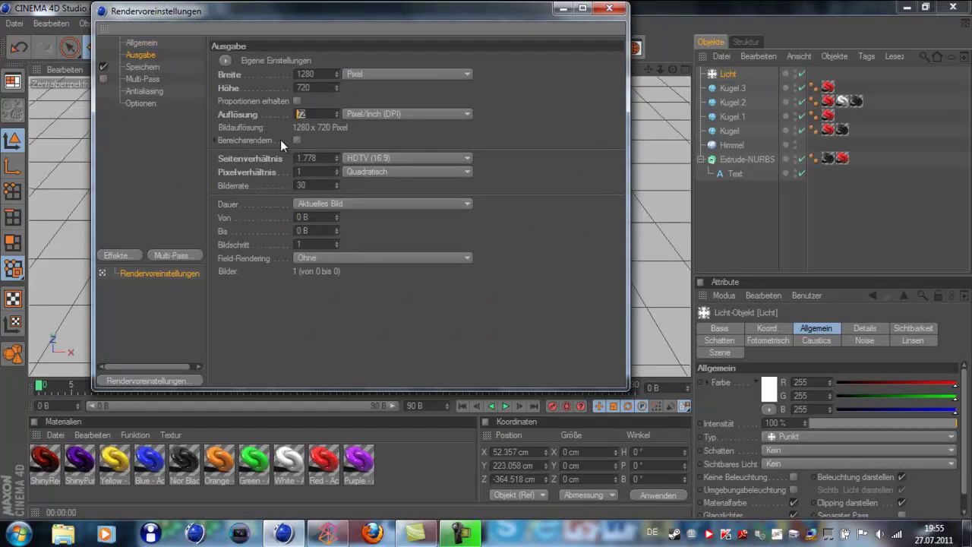
pyautogui.click(142, 67)
pyautogui.click(334, 99)
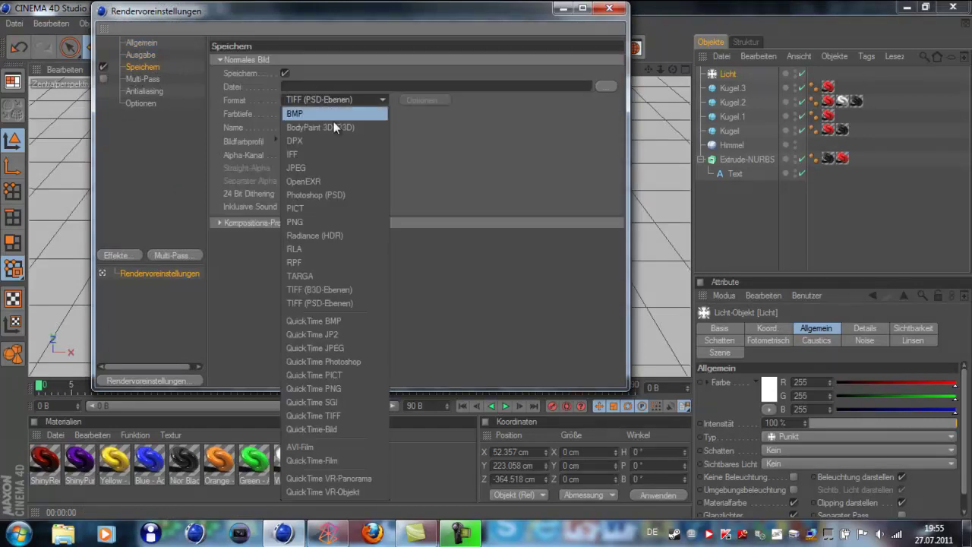
pyautogui.click(348, 388)
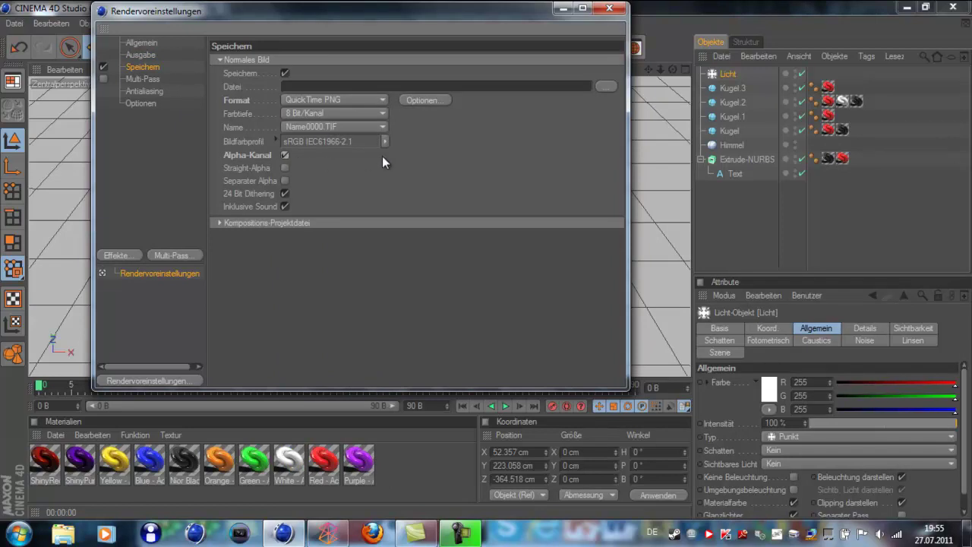
pyautogui.click(606, 86)
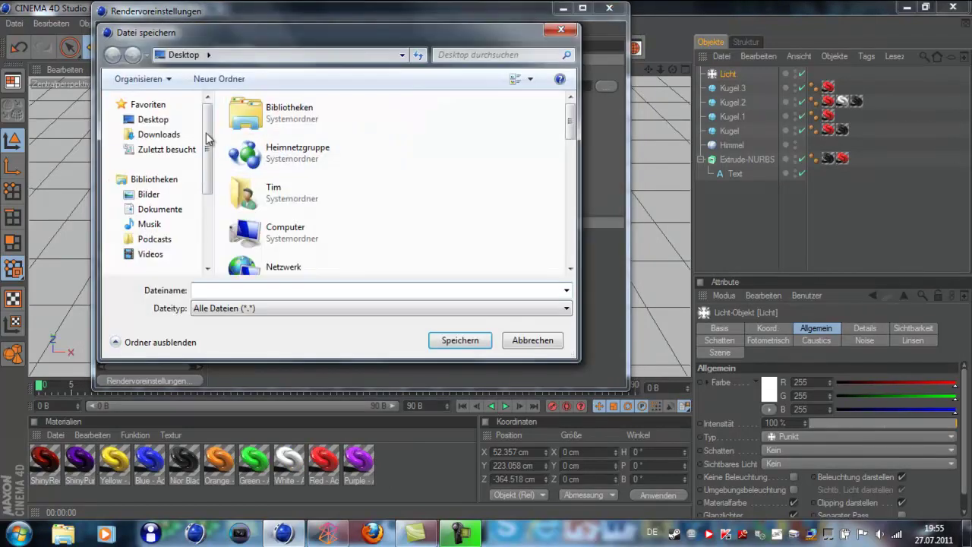
pyautogui.click(265, 290)
pyautogui.write('gra')
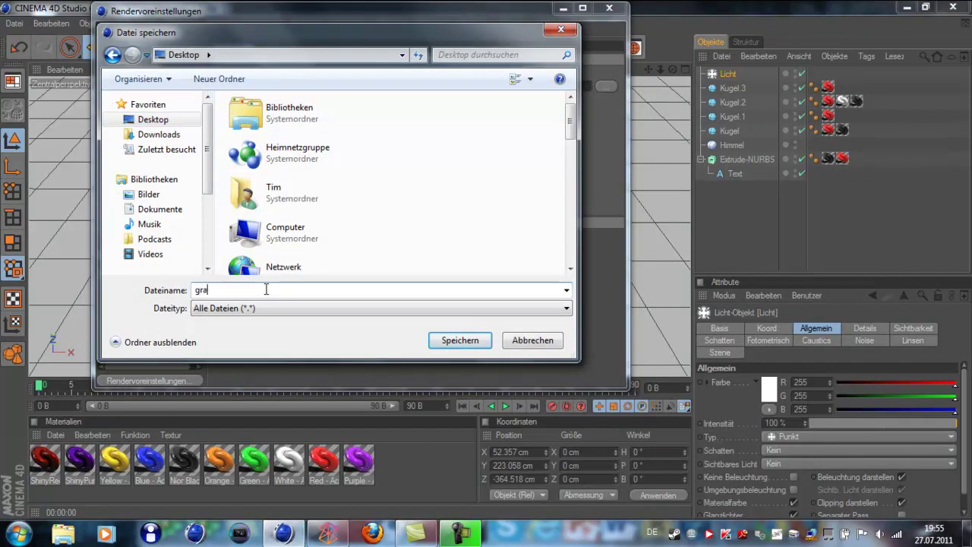
pyautogui.write('ffit')
pyautogui.press('Return')
pyautogui.click(606, 8)
# Render the final image to graffiti.png, close the viewer, and minimize CINEMA 4D.
pyautogui.click(315, 47)
pyautogui.click(338, 47)
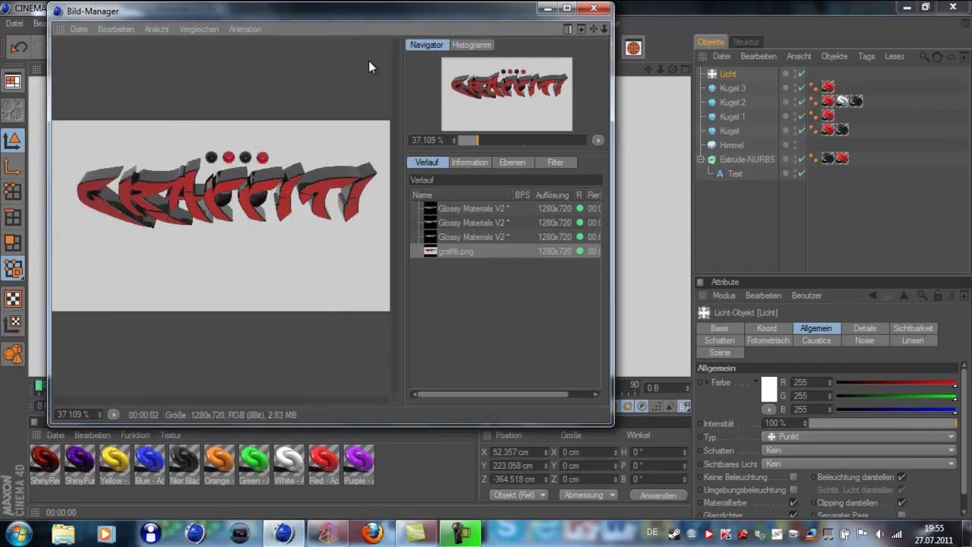
pyautogui.click(591, 8)
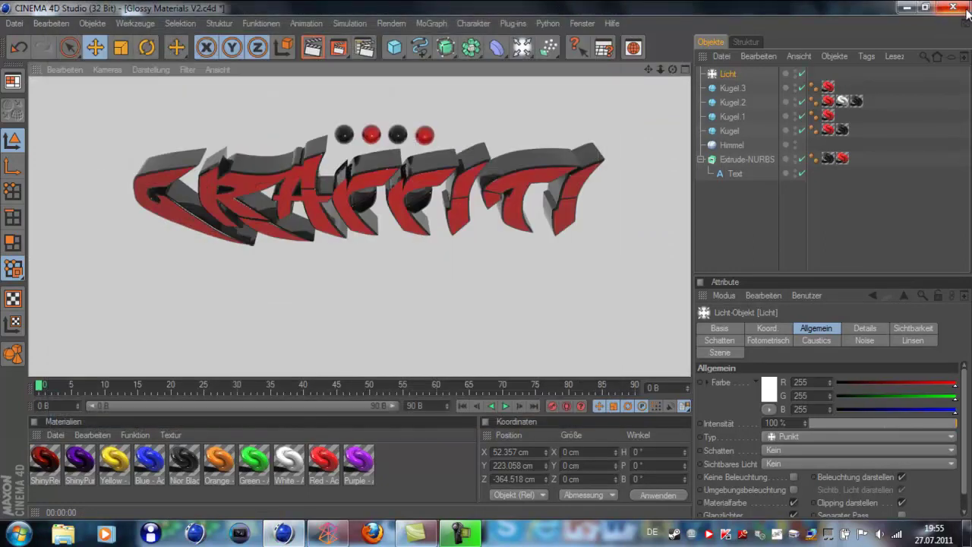
pyautogui.click(906, 7)
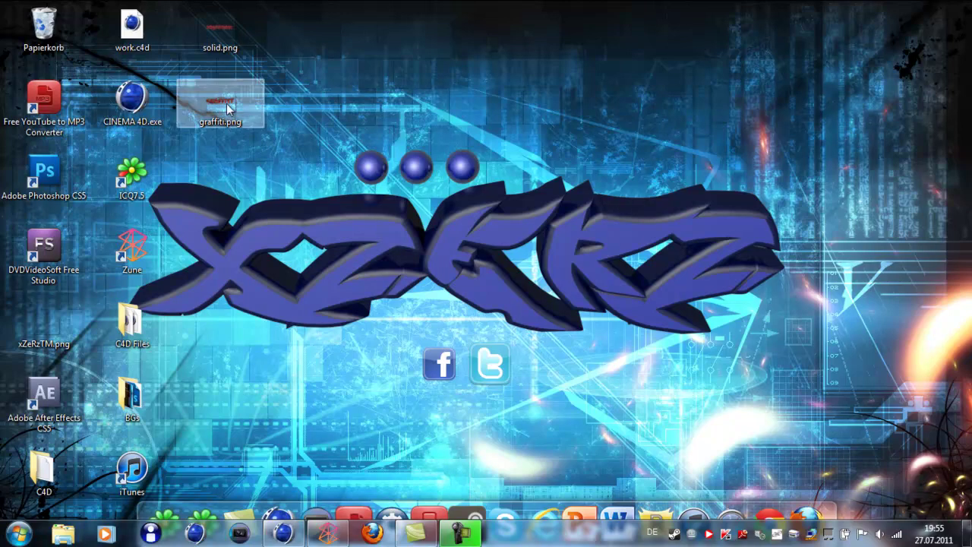
# Move graffiti.png to the middle of the desktop and launch Adobe Photoshop CS5.
pyautogui.moveTo(224, 100); pyautogui.dragTo(577, 249)
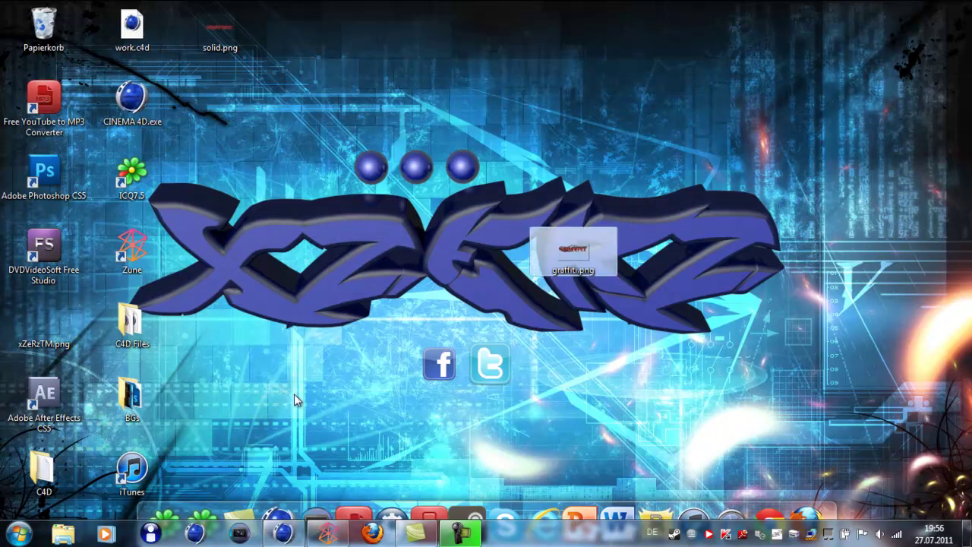
pyautogui.doubleClick(44, 173)
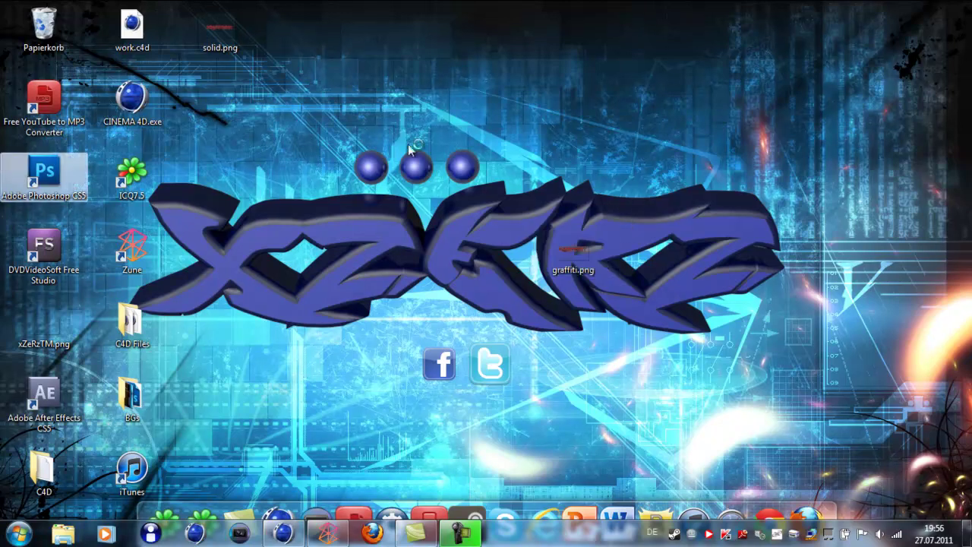
pyautogui.rightClick(407, 119)
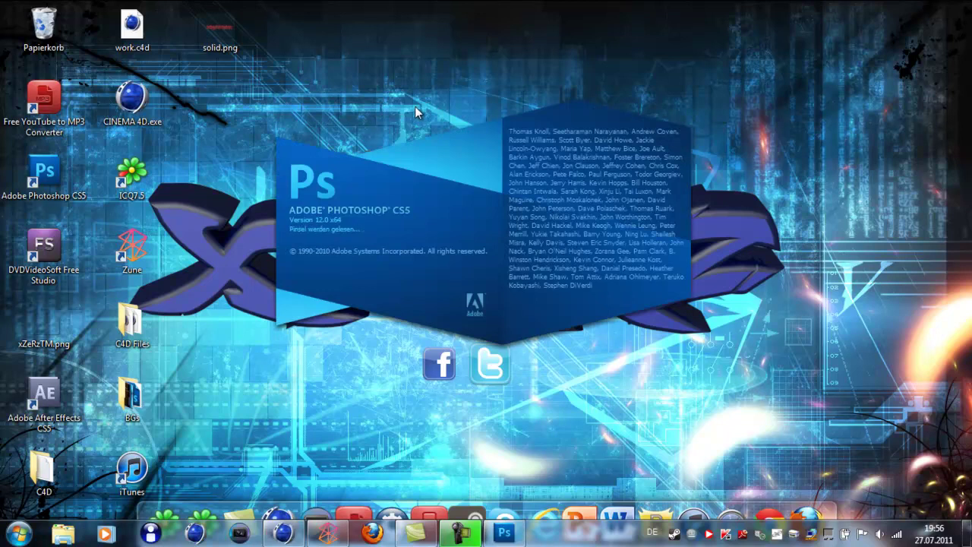
pyautogui.rightClick(340, 89)
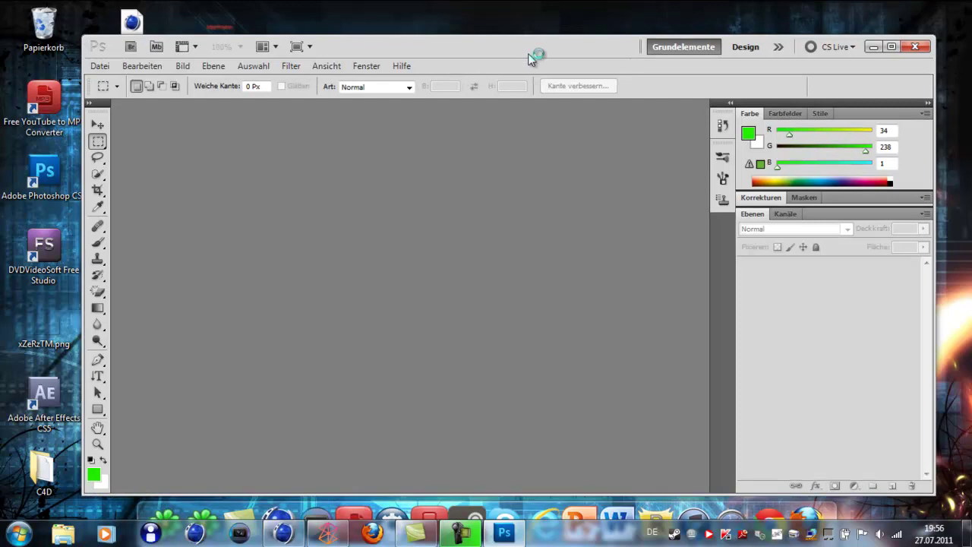
# Check the desktop's screen resolution settings, then close that window.
pyautogui.click(102, 75)
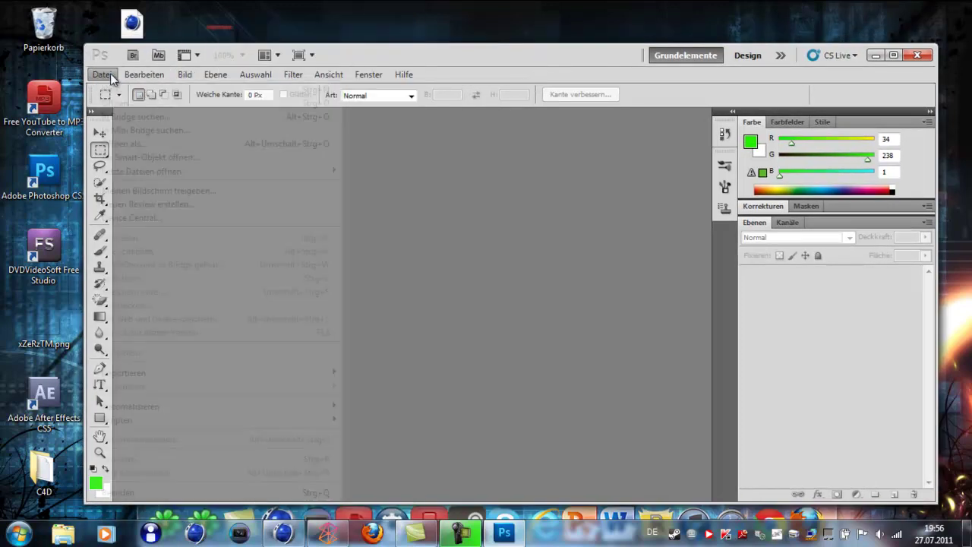
pyautogui.click(341, 39)
pyautogui.rightClick(397, 3)
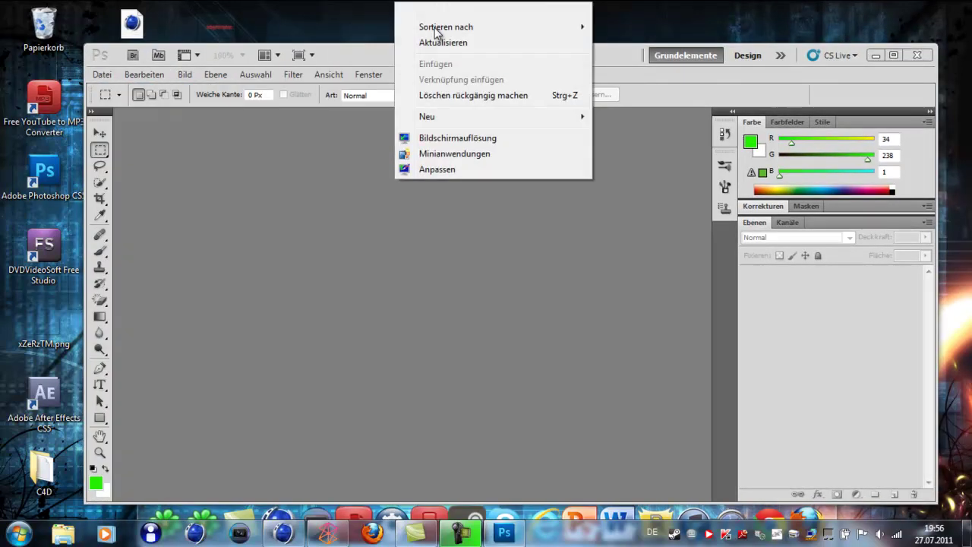
pyautogui.click(455, 138)
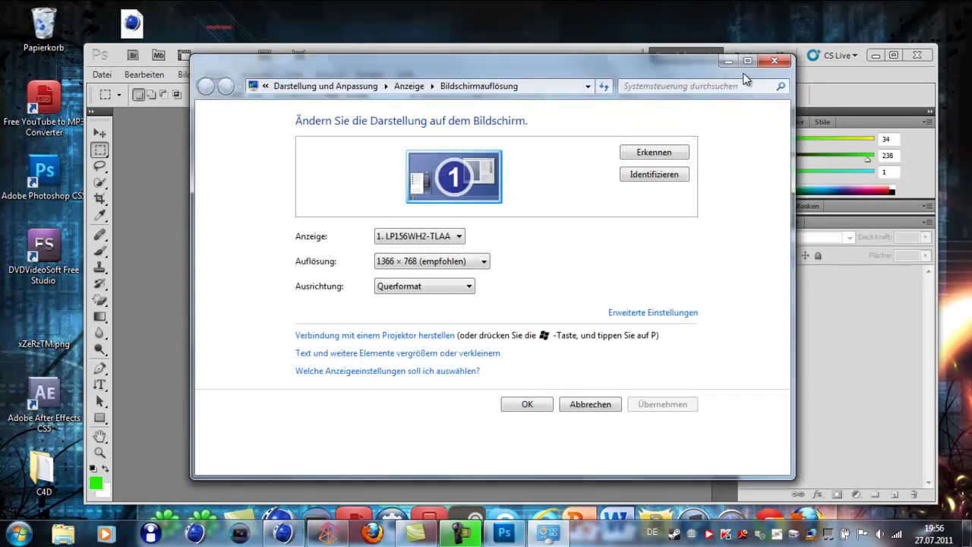
pyautogui.click(774, 61)
pyautogui.click(780, 55)
# Create a new white document 1366 pixels wide by 768 pixels high.
pyautogui.click(102, 74)
pyautogui.click(112, 89)
pyautogui.doubleClick(414, 186)
pyautogui.write('1')
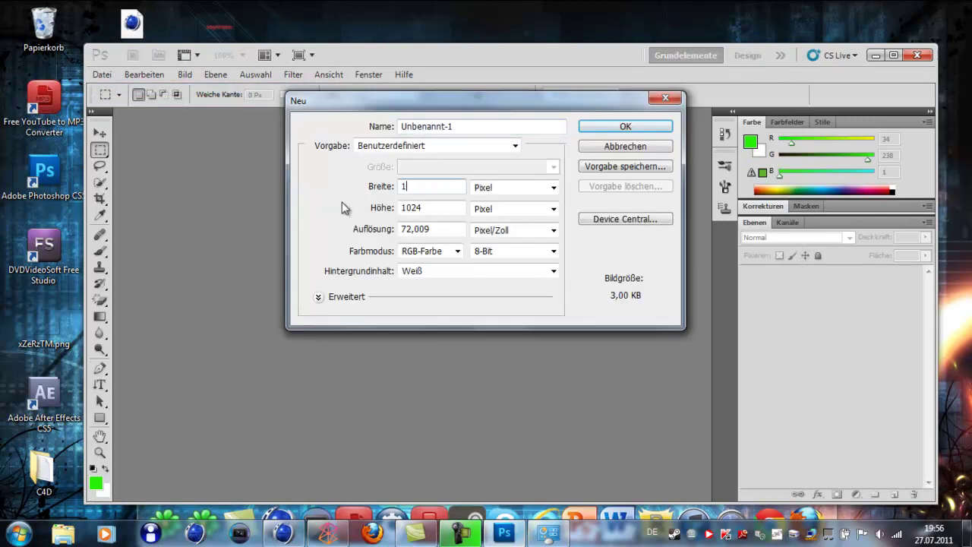
pyautogui.write('366')
pyautogui.press('Tab')
pyautogui.write('768')
pyautogui.click(643, 126)
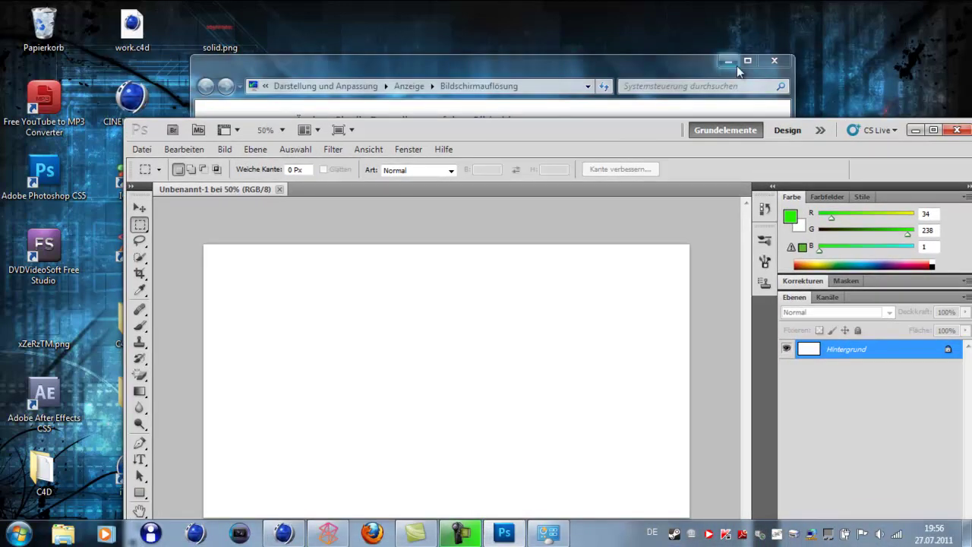
# Rearrange the windows so graffiti.png on the desktop is uncovered.
pyautogui.click(733, 63)
pyautogui.moveTo(592, 129)
pyautogui.mouseDown()
pyautogui.moveTo(858, 61)
pyautogui.moveTo(410, 406)
pyautogui.mouseUp()
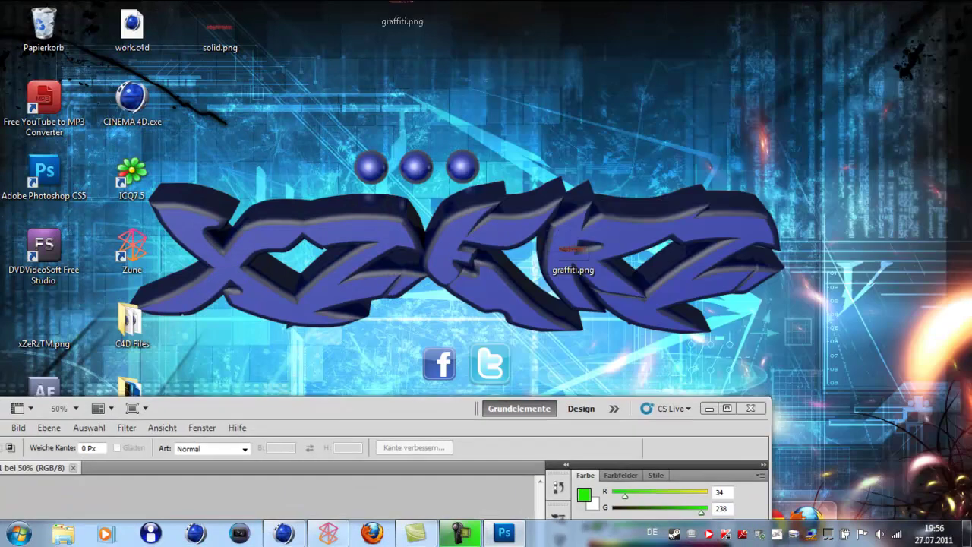
pyautogui.moveTo(454, 373); pyautogui.dragTo(556, 128)
# Drop graffiti.png onto the blank canvas and confirm it as a placed graffiti layer.
pyautogui.moveTo(309, 29); pyautogui.dragTo(412, 316)
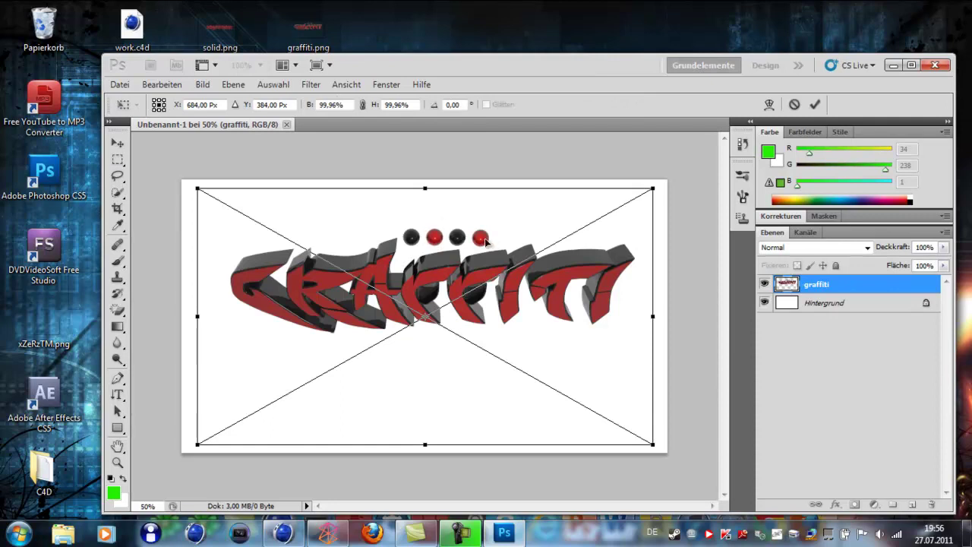
pyautogui.click(117, 141)
pyautogui.click(434, 245)
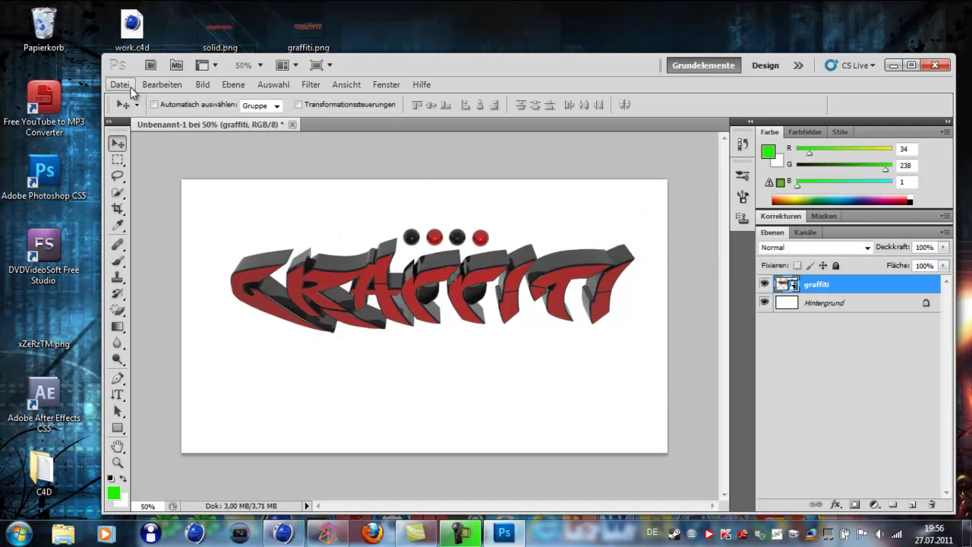
pyautogui.click(121, 85)
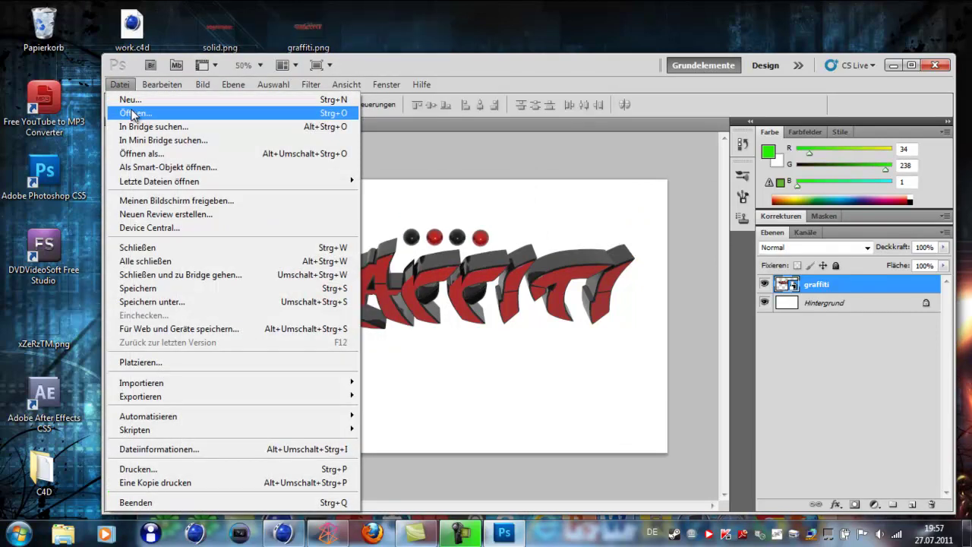
pyautogui.click(415, 150)
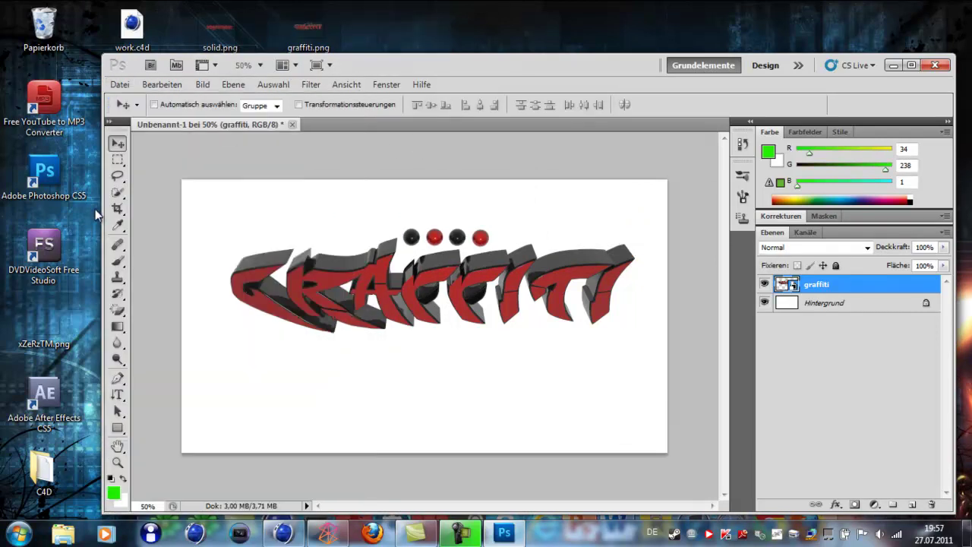
# Set the foreground paint colour to red.
pyautogui.click(113, 490)
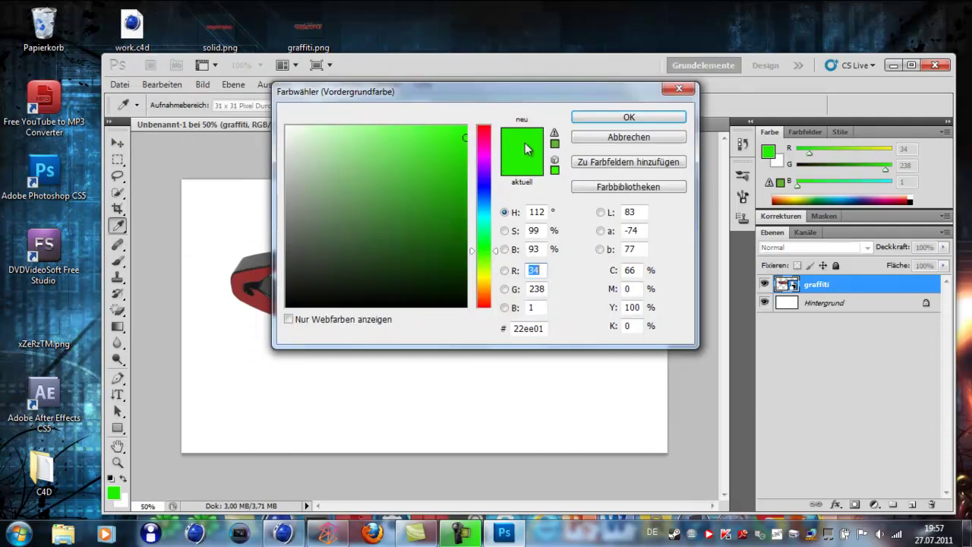
pyautogui.click(481, 130)
pyautogui.click(596, 118)
pyautogui.press('v')
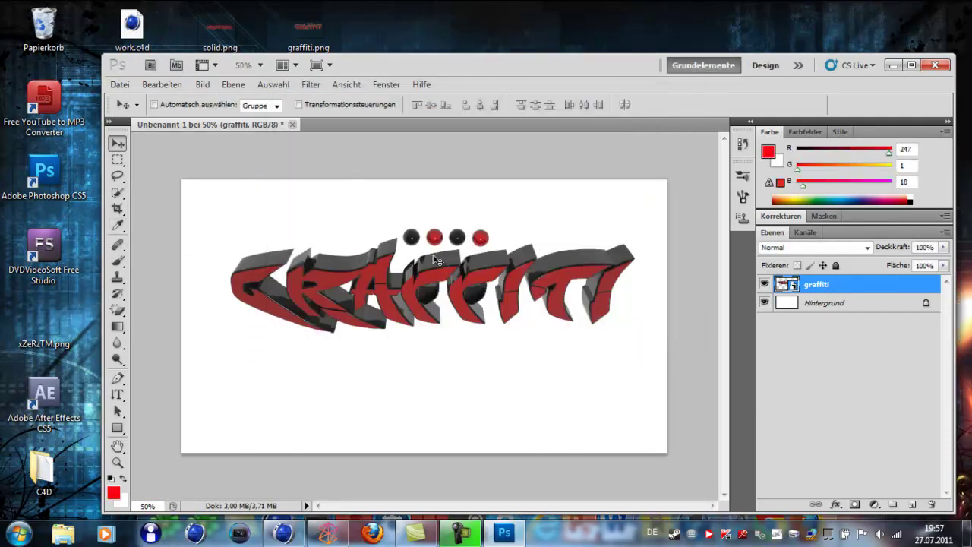
# Choose texture brush 411, rasterize the graffiti layer and stamp two marks on the lower canvas.
pyautogui.moveTo(122, 262); pyautogui.dragTo(191, 267)
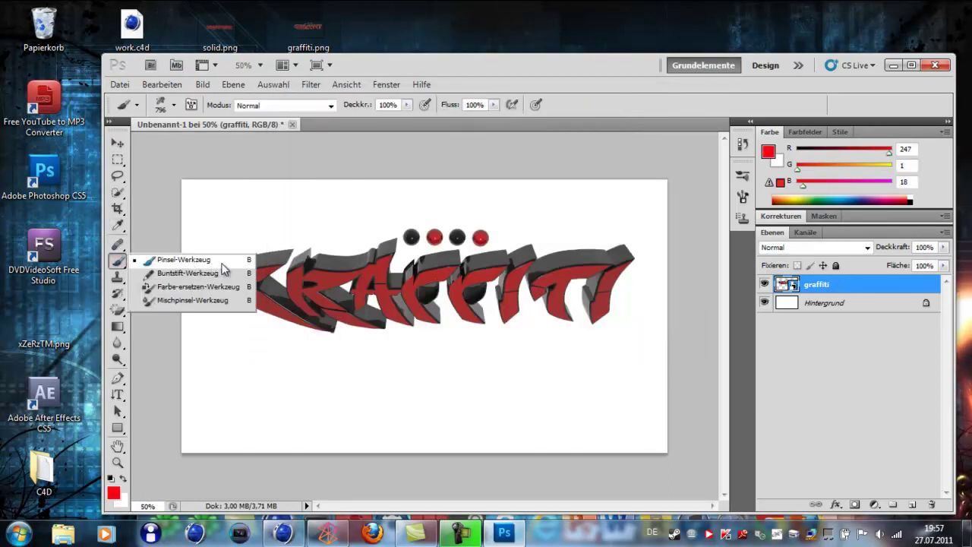
pyautogui.rightClick(350, 337)
pyautogui.scroll(-3, 503, 471)
pyautogui.scroll(-3, 504, 474)
pyautogui.moveTo(505, 473); pyautogui.dragTo(502, 490)
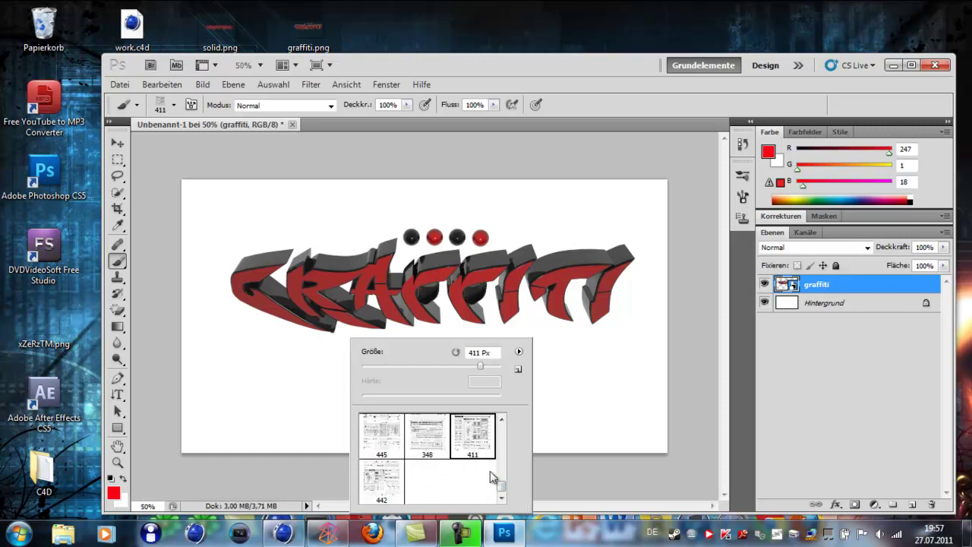
pyautogui.click(425, 379)
pyautogui.click(473, 260)
pyautogui.click(306, 376)
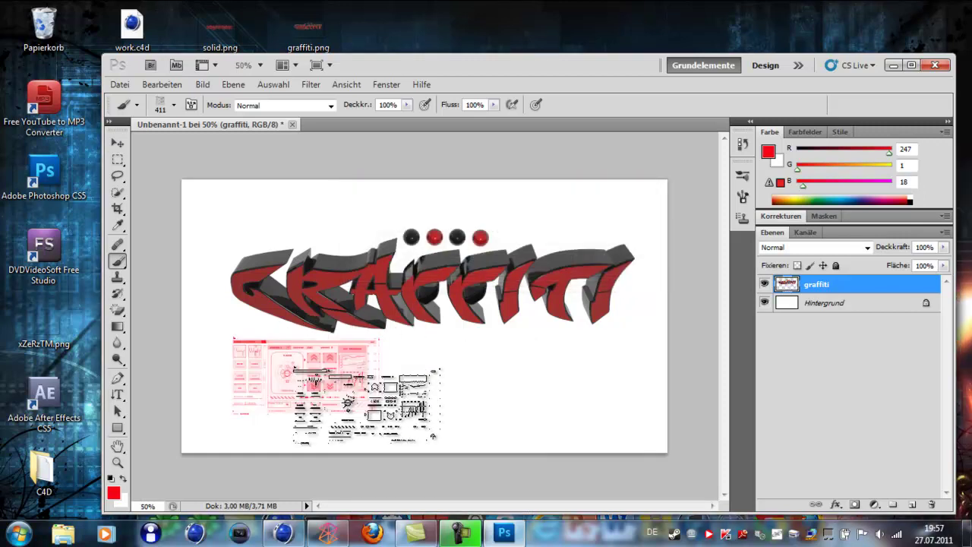
pyautogui.click(448, 389)
# Undo both texture stamps.
pyautogui.click(162, 85)
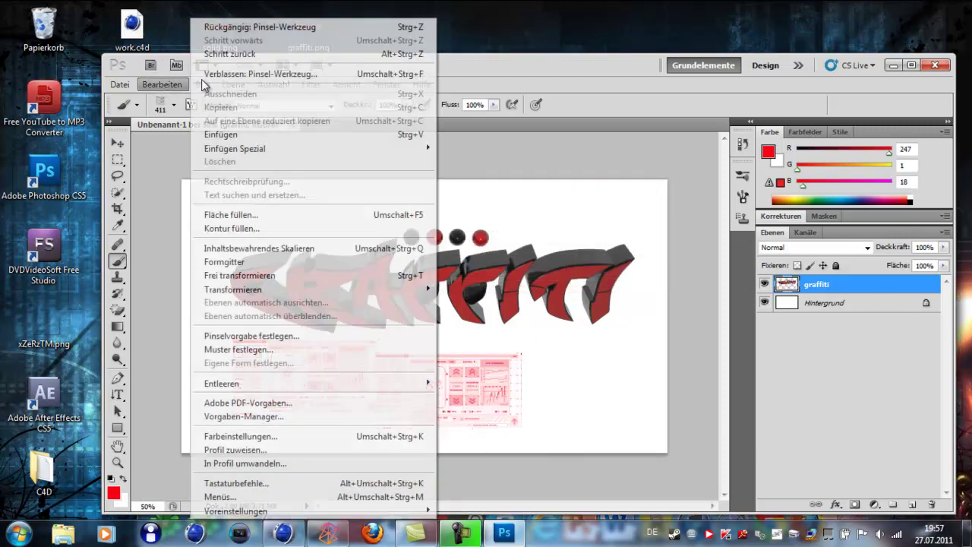
pyautogui.click(260, 26)
pyautogui.click(162, 84)
pyautogui.click(260, 27)
# Switch to splatter brush 696, try a red splatter, then undo it.
pyautogui.rightClick(476, 468)
pyautogui.scroll(2, 493, 445)
pyautogui.scroll(2, 488, 440)
pyautogui.click(371, 473)
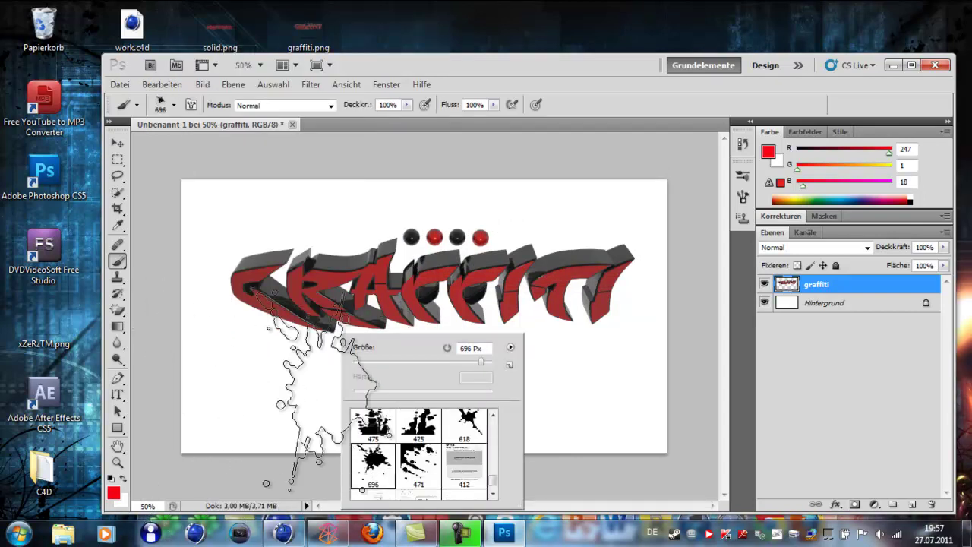
pyautogui.click(295, 380)
pyautogui.click(162, 85)
pyautogui.click(269, 75)
# Adjust the red colour and stamp splatters at the bottom-left and bottom centre-right.
pyautogui.click(116, 489)
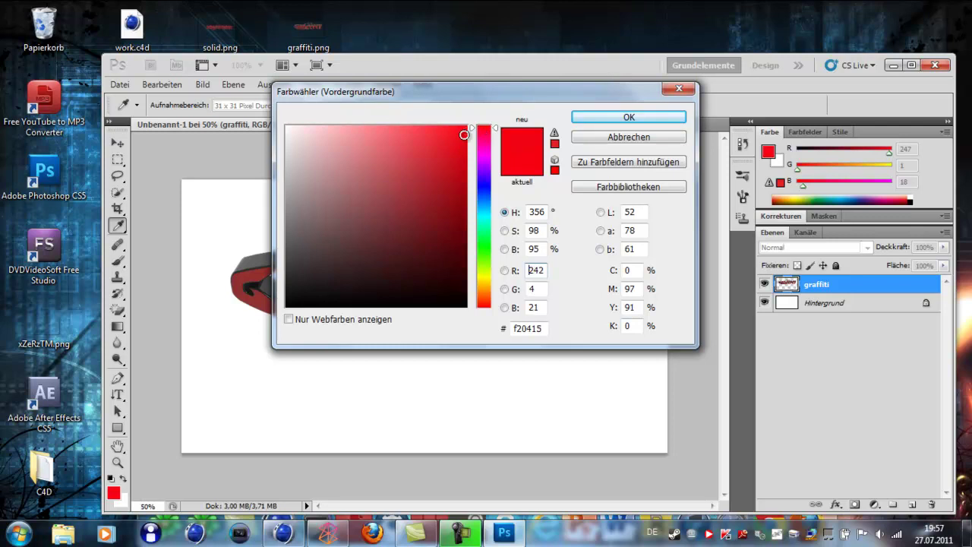
pyautogui.click(620, 119)
pyautogui.click(190, 448)
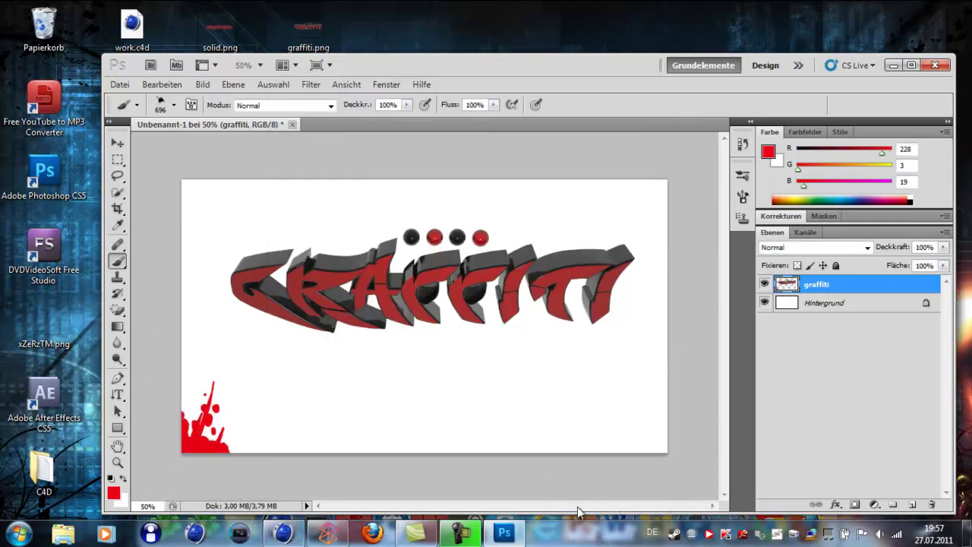
pyautogui.click(556, 434)
# Stamp red splatters at the top-right and top-left, then a small one on the bottom edge with brush 100.
pyautogui.click(687, 236)
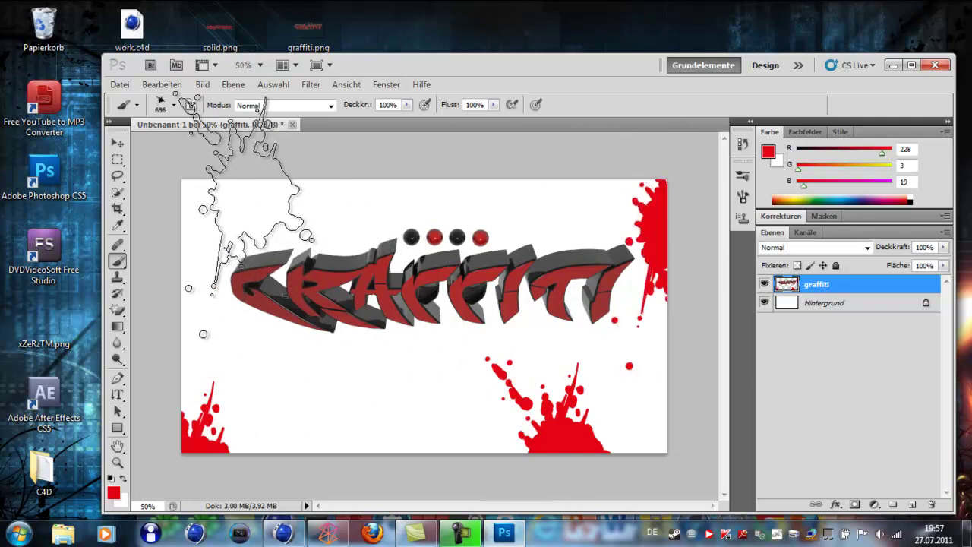
pyautogui.click(240, 213)
pyautogui.rightClick(444, 339)
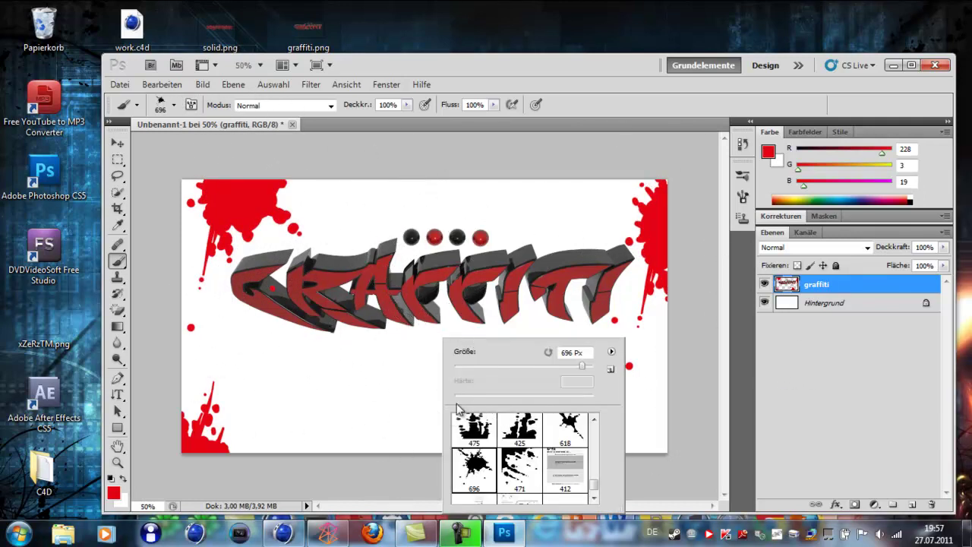
pyautogui.scroll(-5, 568, 449)
pyautogui.scroll(-5, 565, 449)
pyautogui.scroll(-5, 560, 451)
pyautogui.scroll(-5, 556, 453)
pyautogui.scroll(-3, 553, 454)
pyautogui.scroll(-3, 555, 456)
pyautogui.scroll(-3, 558, 459)
pyautogui.scroll(-3, 569, 454)
pyautogui.scroll(-1, 571, 459)
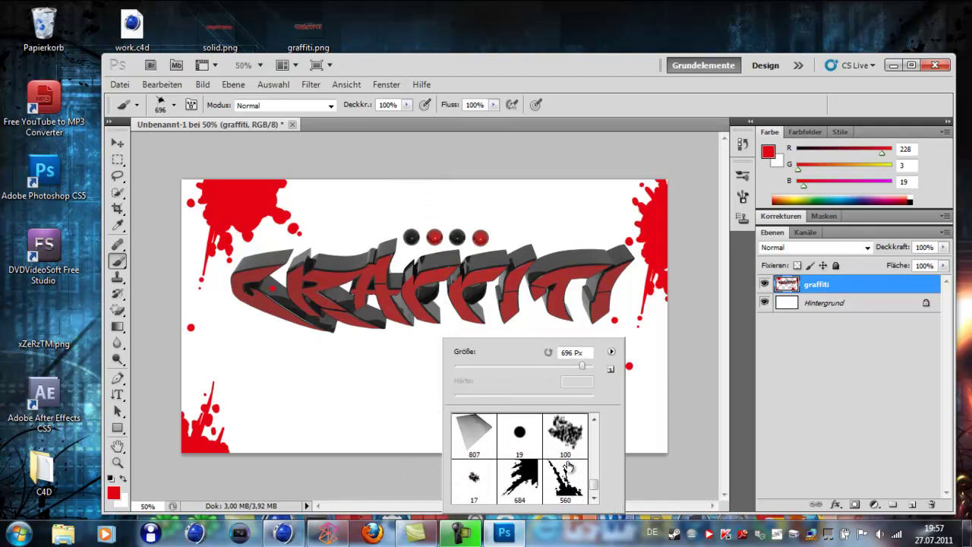
pyautogui.click(275, 458)
# Choose drip brush 478 and stamp a red drip below the lettering.
pyautogui.rightClick(479, 419)
pyautogui.scroll(-3, 531, 456)
pyautogui.scroll(-3, 532, 456)
pyautogui.scroll(-2, 547, 452)
pyautogui.click(558, 444)
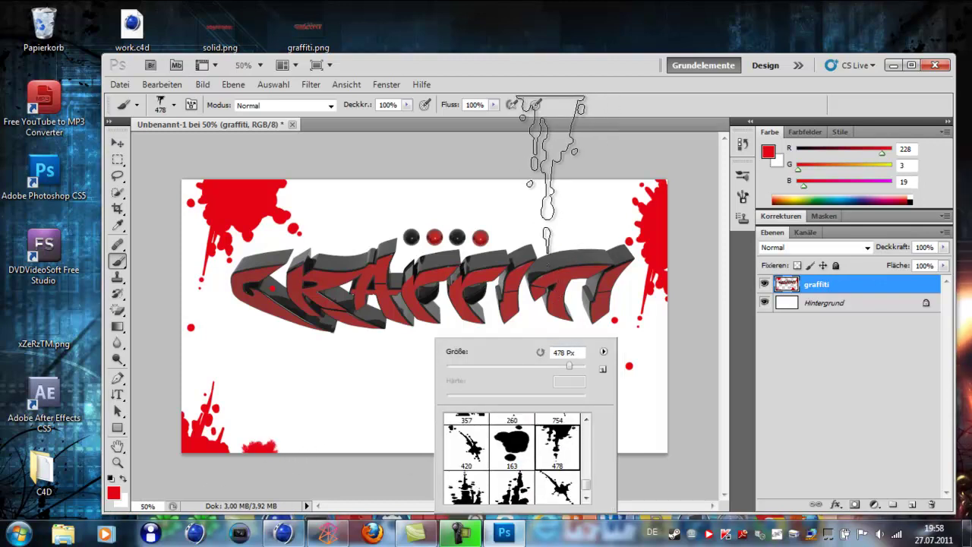
pyautogui.click(304, 396)
pyautogui.click(304, 397)
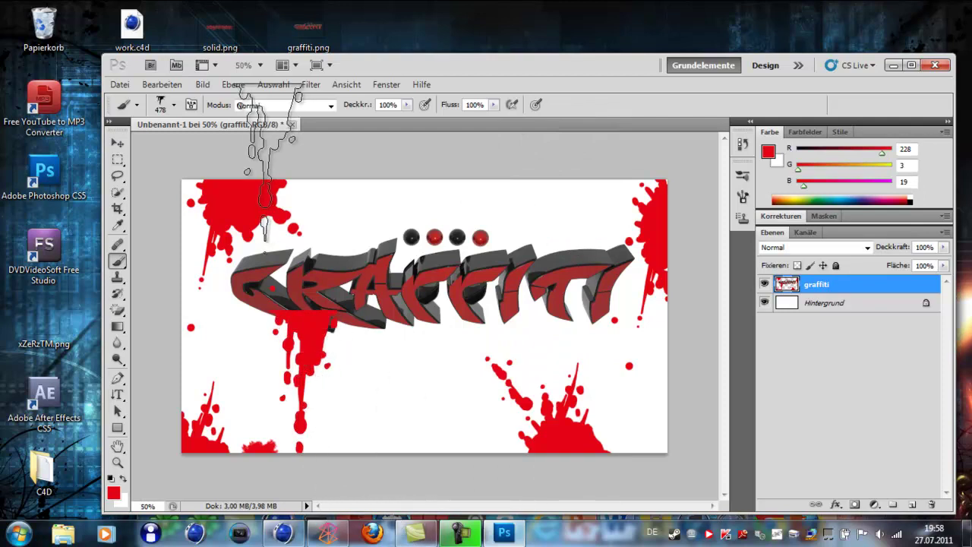
# Undo the misplaced drip and restamp it directly under the lettering.
pyautogui.click(171, 90)
pyautogui.click(227, 24)
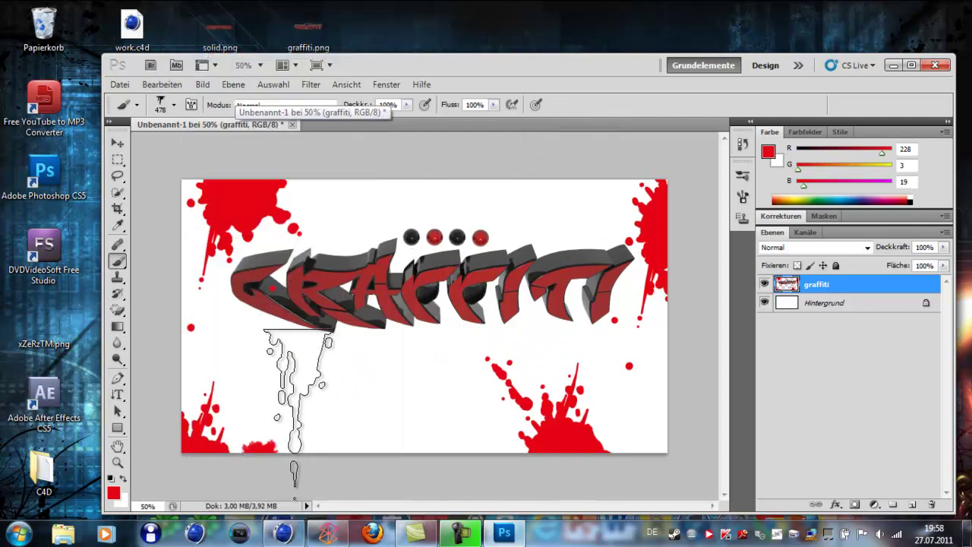
pyautogui.click(366, 412)
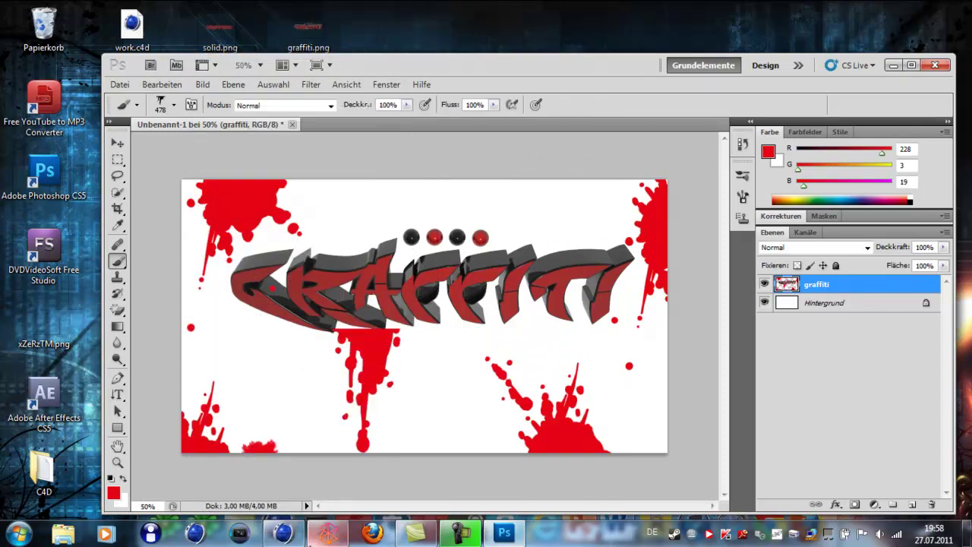
pyautogui.rightClick(466, 339)
# Paint faint red texture strokes with brush 305 across the lower and upper canvas.
pyautogui.scroll(-2, 595, 454)
pyautogui.scroll(-2, 596, 454)
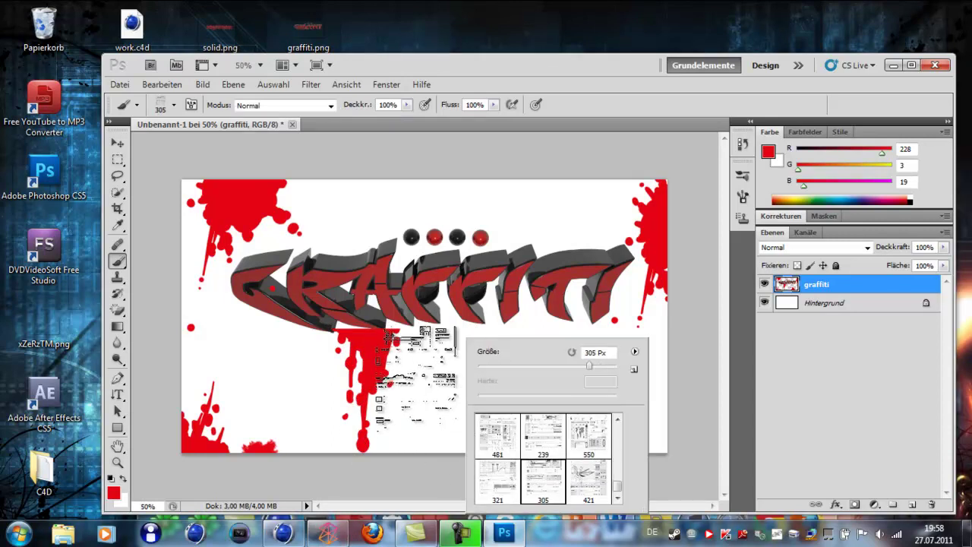
pyautogui.moveTo(418, 372); pyautogui.dragTo(657, 370)
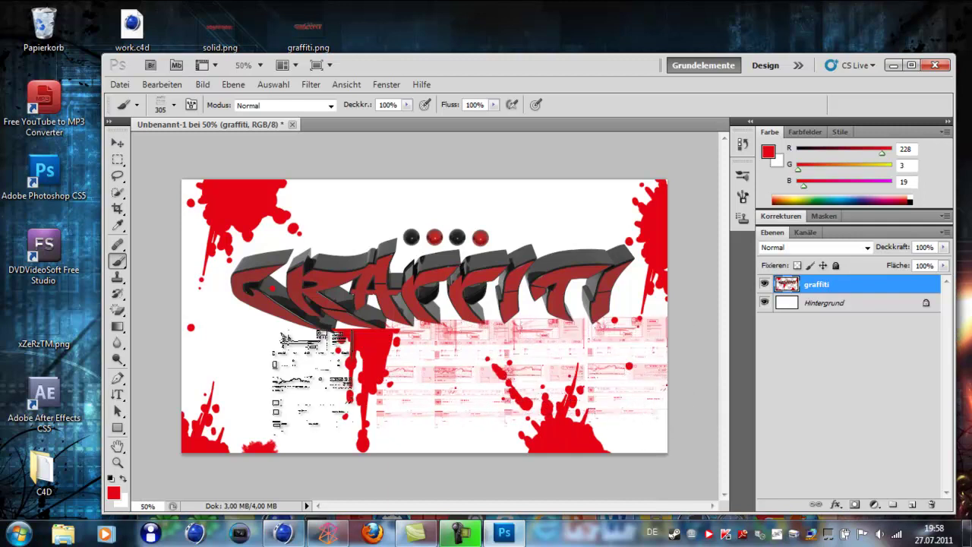
pyautogui.moveTo(314, 380)
pyautogui.mouseDown()
pyautogui.moveTo(273, 364)
pyautogui.moveTo(235, 372)
pyautogui.mouseUp()
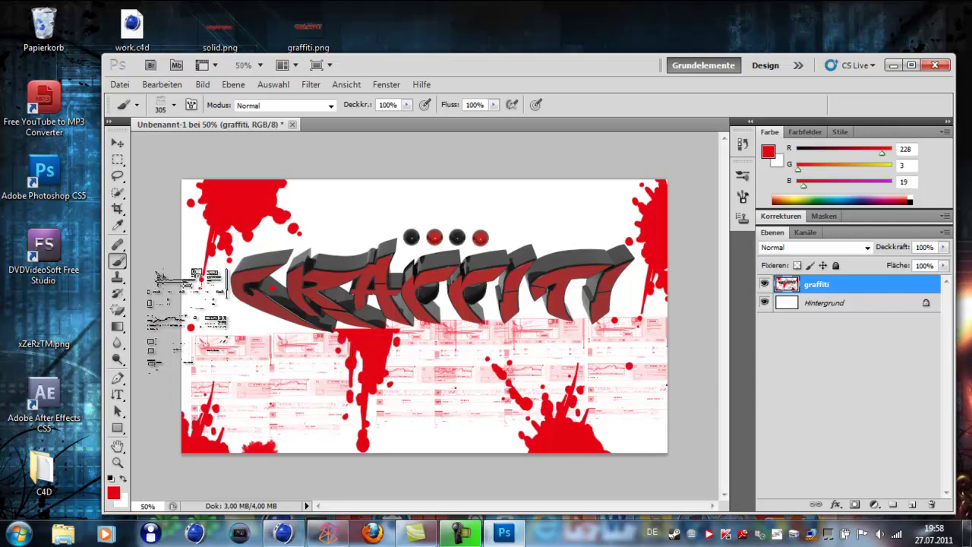
pyautogui.moveTo(319, 186); pyautogui.dragTo(335, 186)
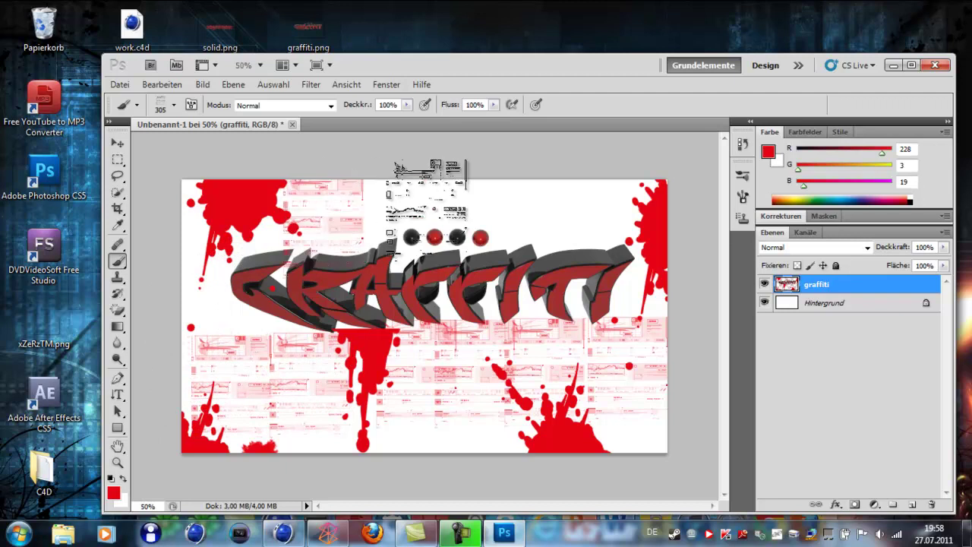
pyautogui.moveTo(396, 205); pyautogui.dragTo(615, 206)
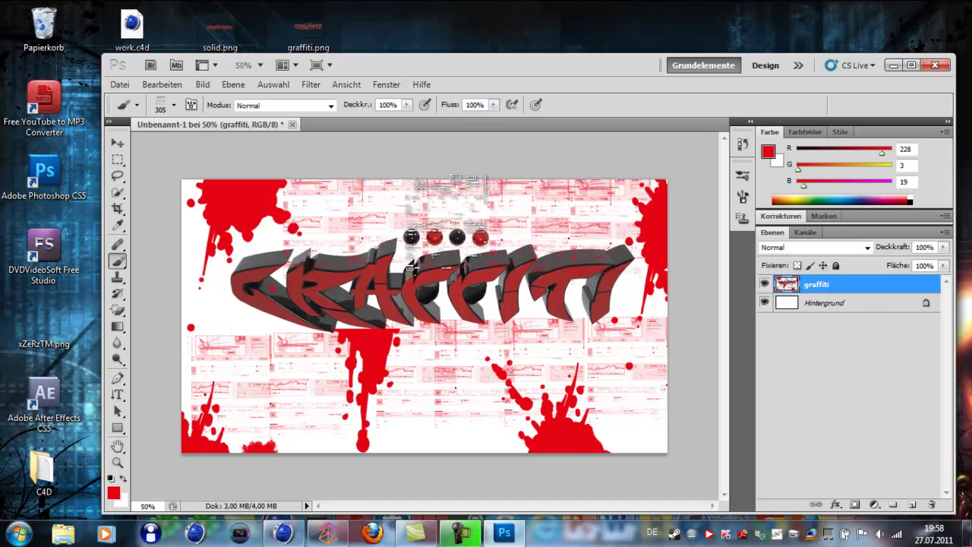
pyautogui.click(123, 144)
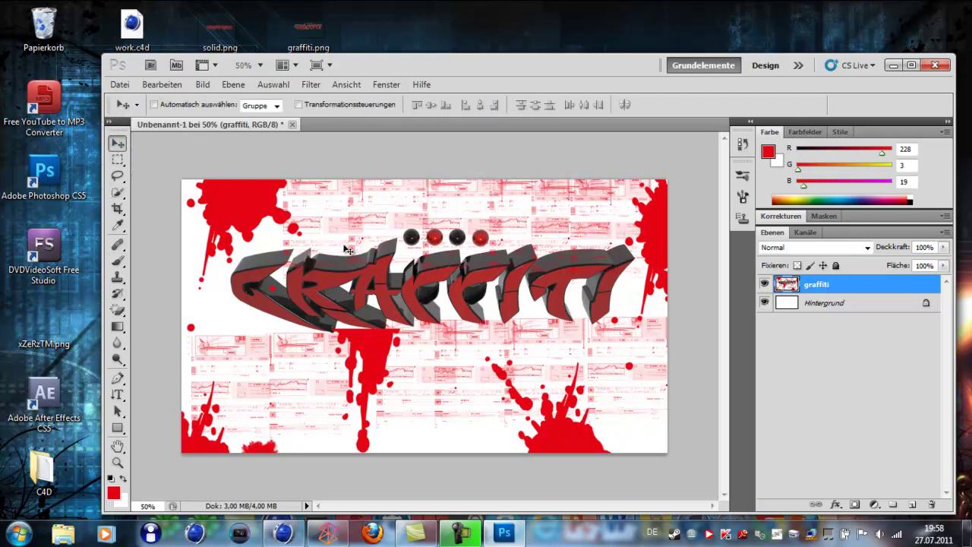
# Apply Hue/Saturation with Farbton -5 and Helligkeit -26 to the graffiti layer.
pyautogui.hotkey('ctrl', 'u')
pyautogui.moveTo(696, 337)
pyautogui.mouseDown()
pyautogui.moveTo(677, 337)
pyautogui.moveTo(726, 332)
pyautogui.moveTo(708, 332)
pyautogui.mouseUp()
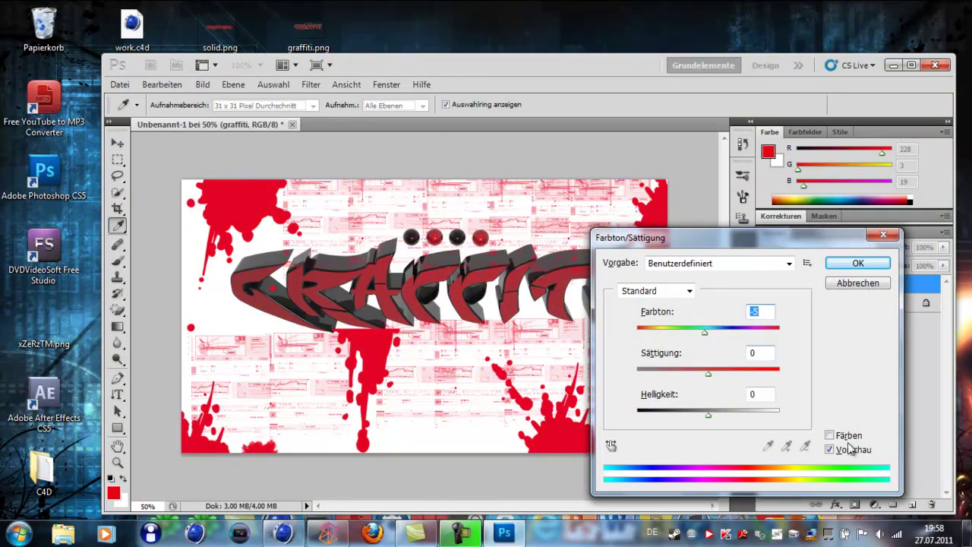
pyautogui.moveTo(710, 410); pyautogui.dragTo(690, 417)
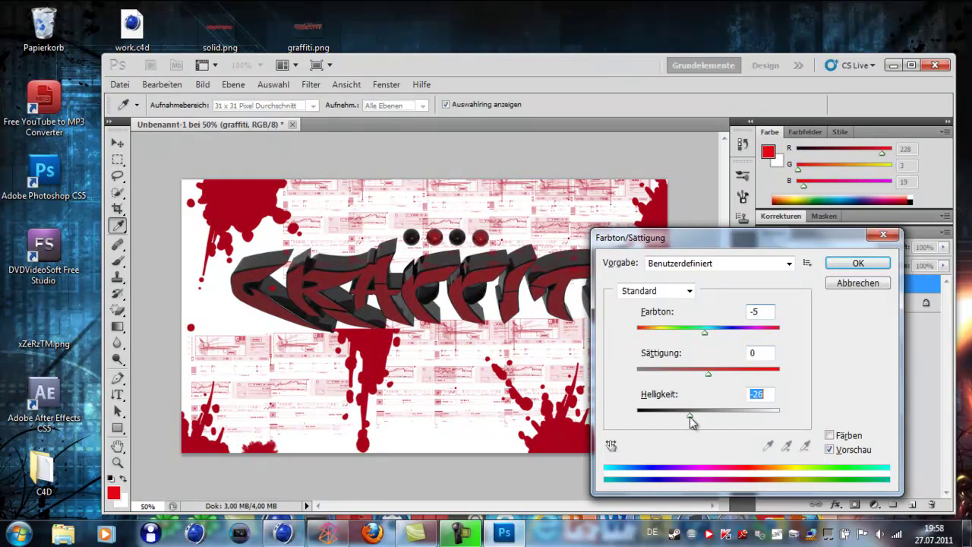
pyautogui.click(854, 266)
pyautogui.press('v')
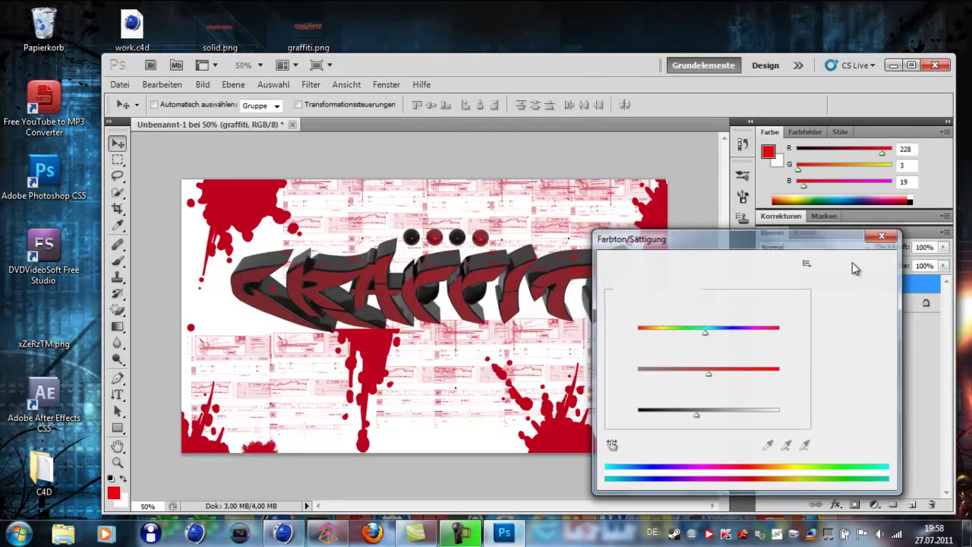